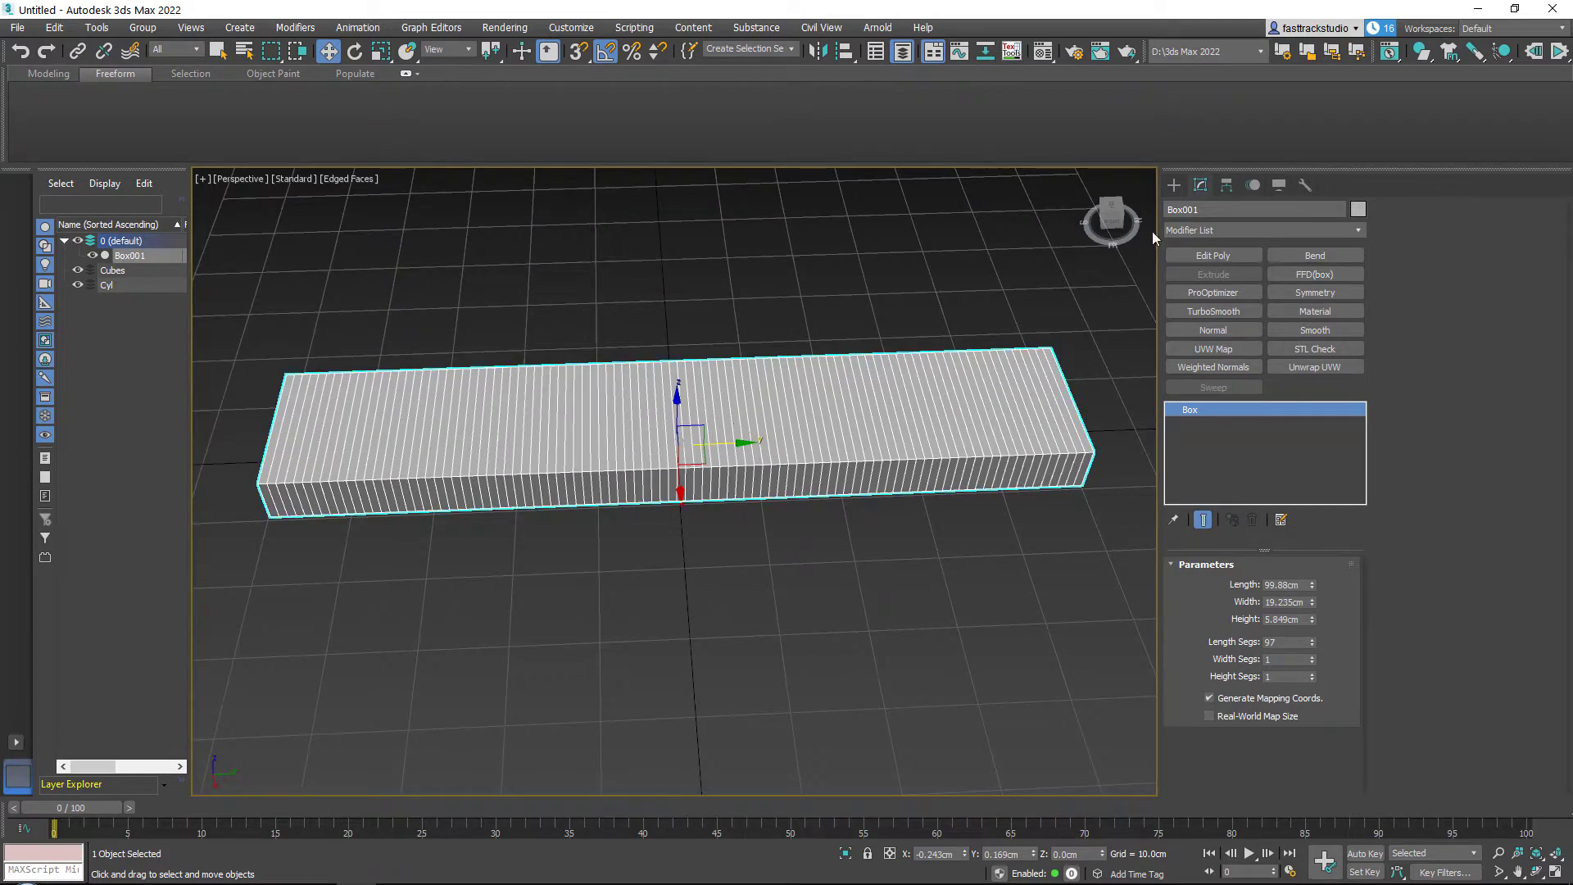
# Step: Apply a Bend modifier to the segmented box
pyautogui.click(1216, 231)
pyautogui.click(1216, 231)
pyautogui.click(1334, 256)
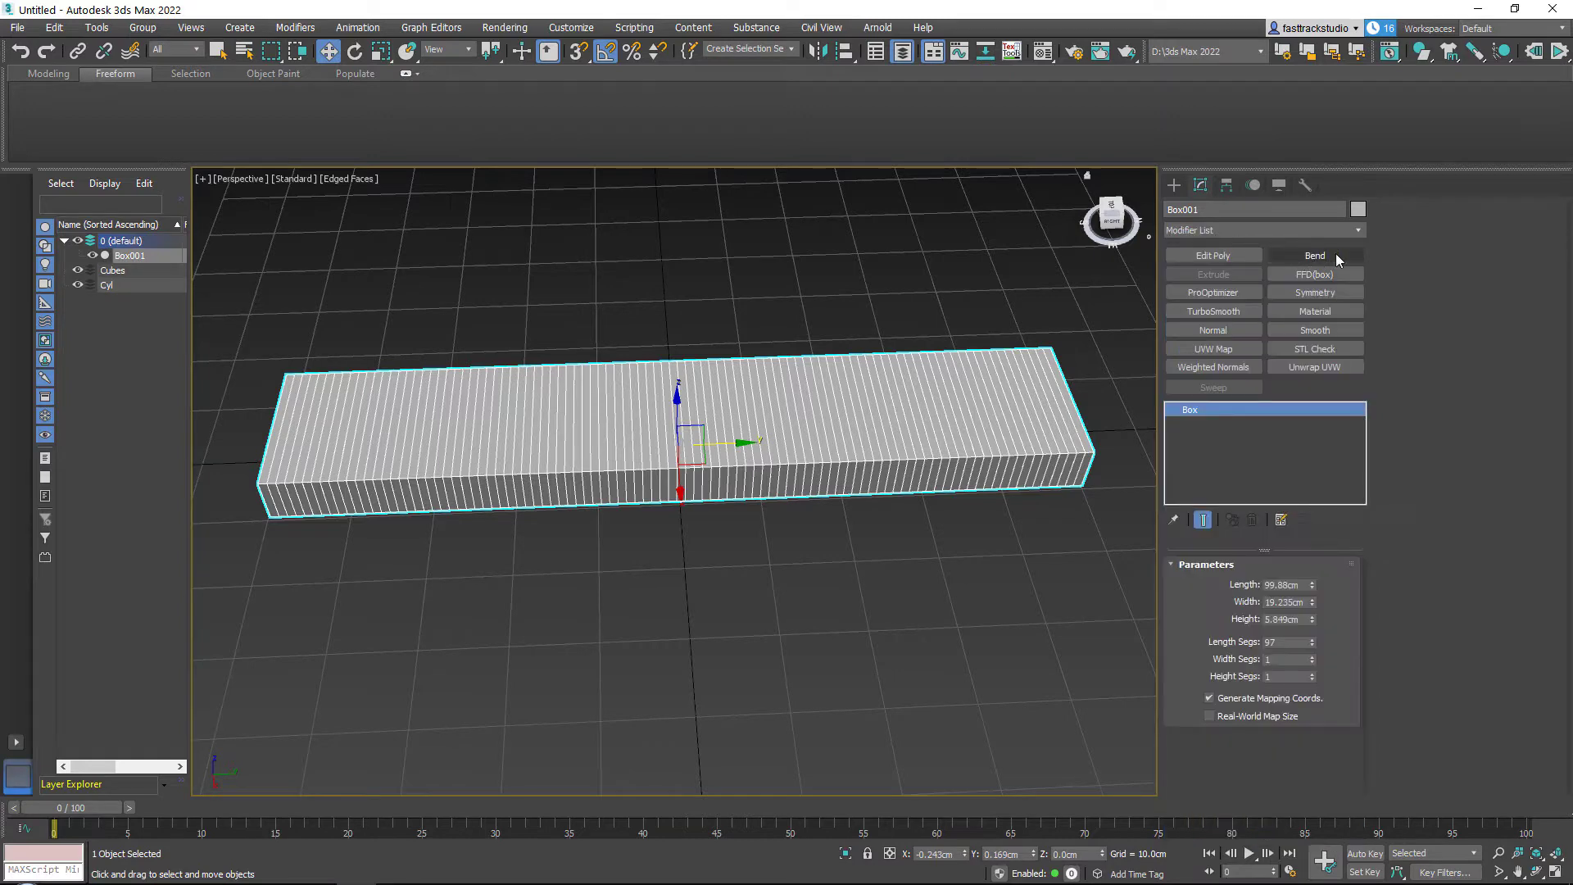
pyautogui.click(1316, 230)
pyautogui.moveTo(1364, 274); pyautogui.dragTo(1321, 538)
pyautogui.scroll(-6, 1321, 538)
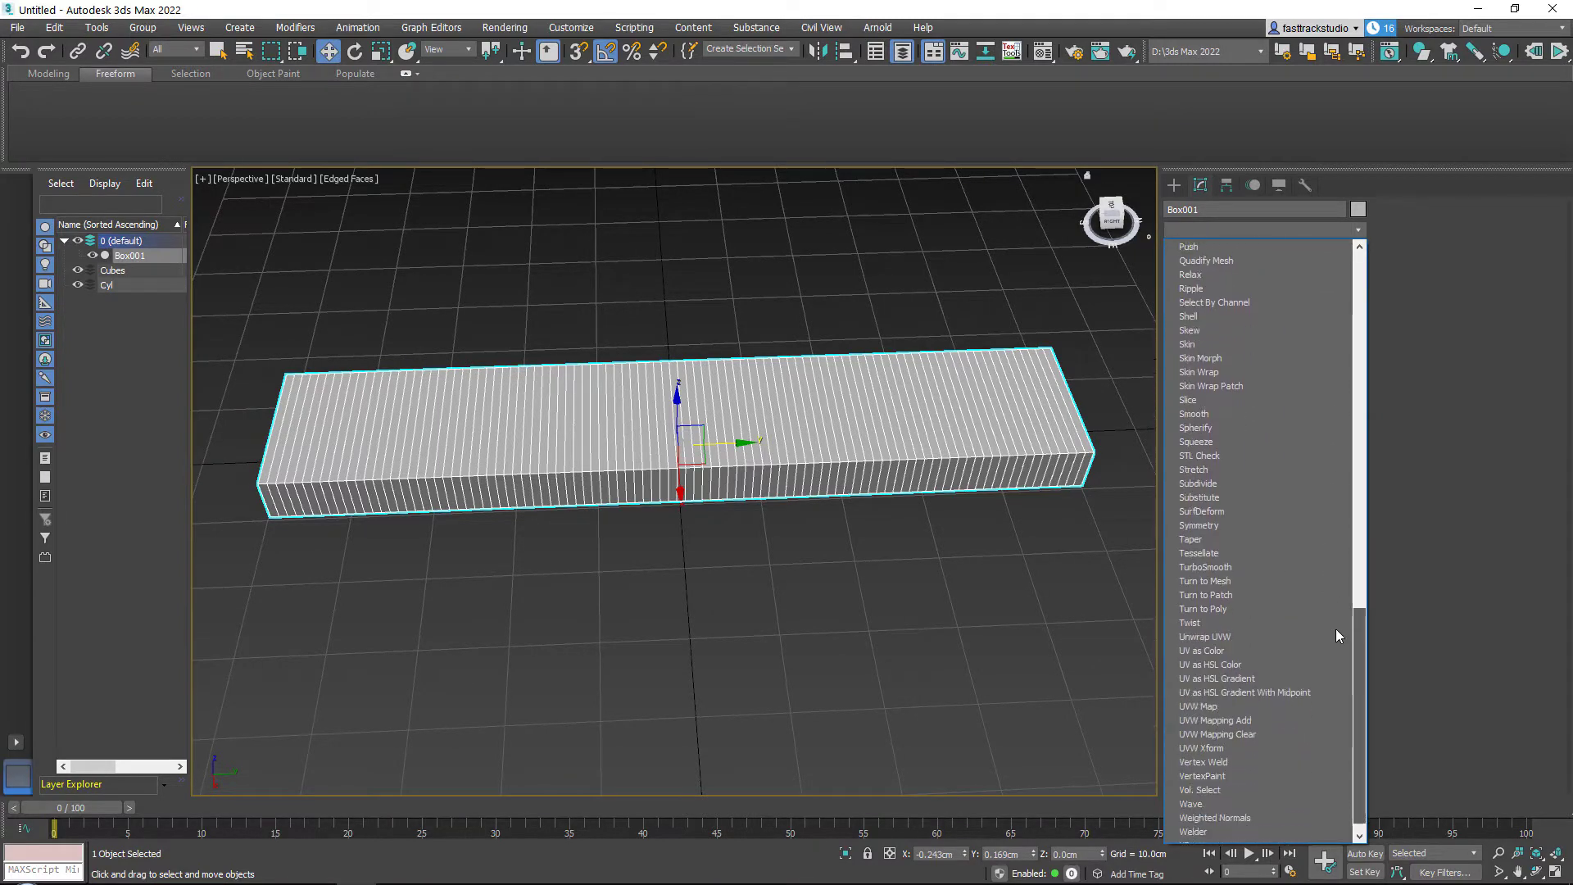
pyautogui.scroll(13, 1341, 647)
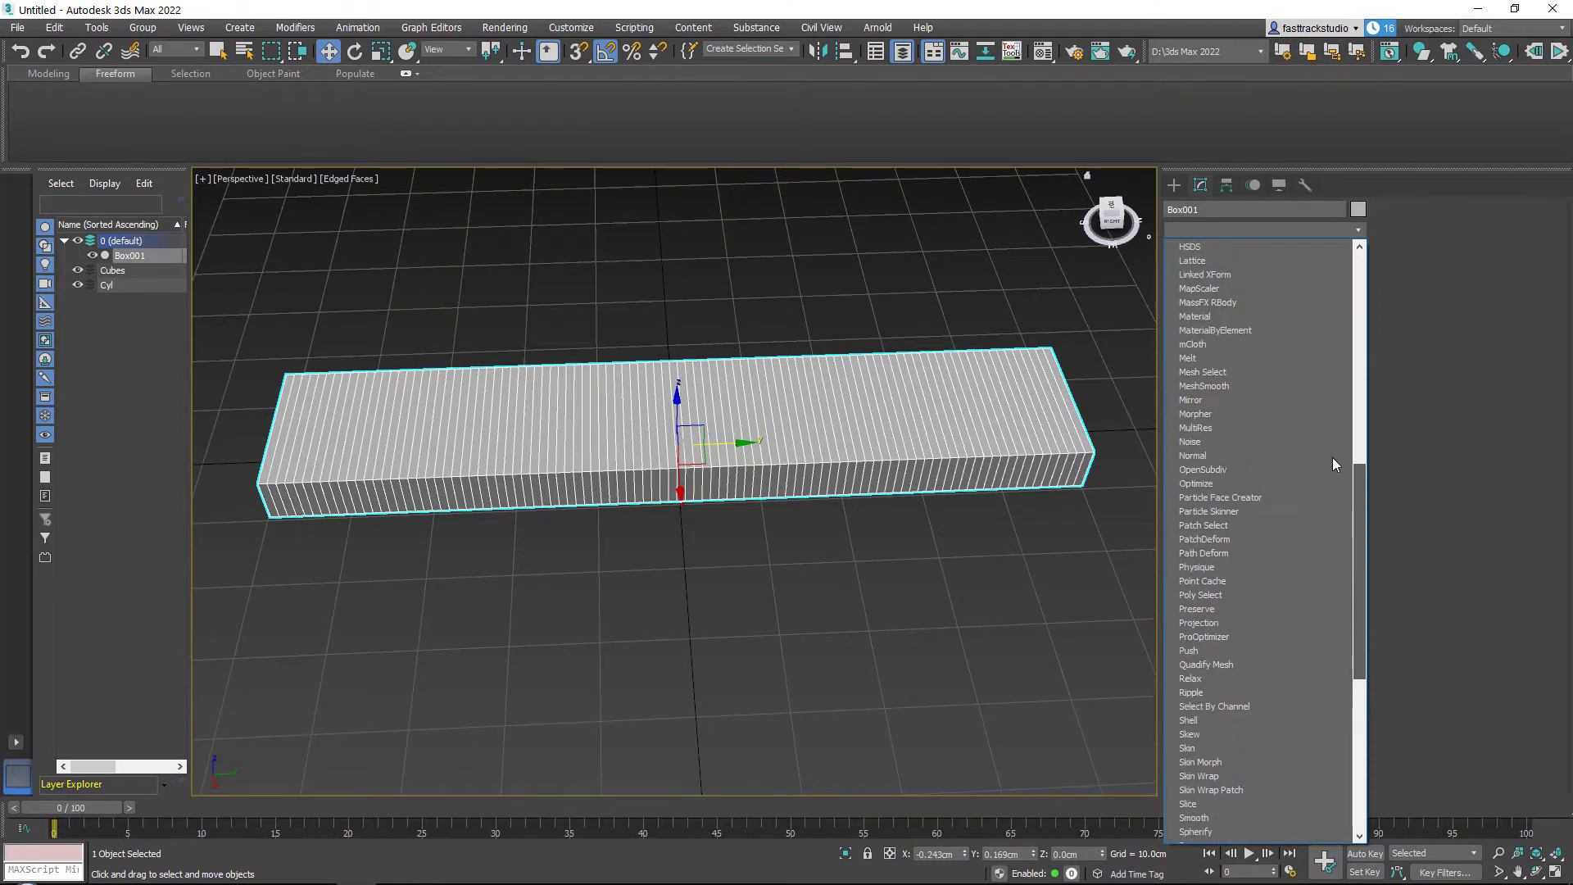
pyautogui.scroll(7, 1334, 322)
pyautogui.scroll(-2, 1333, 328)
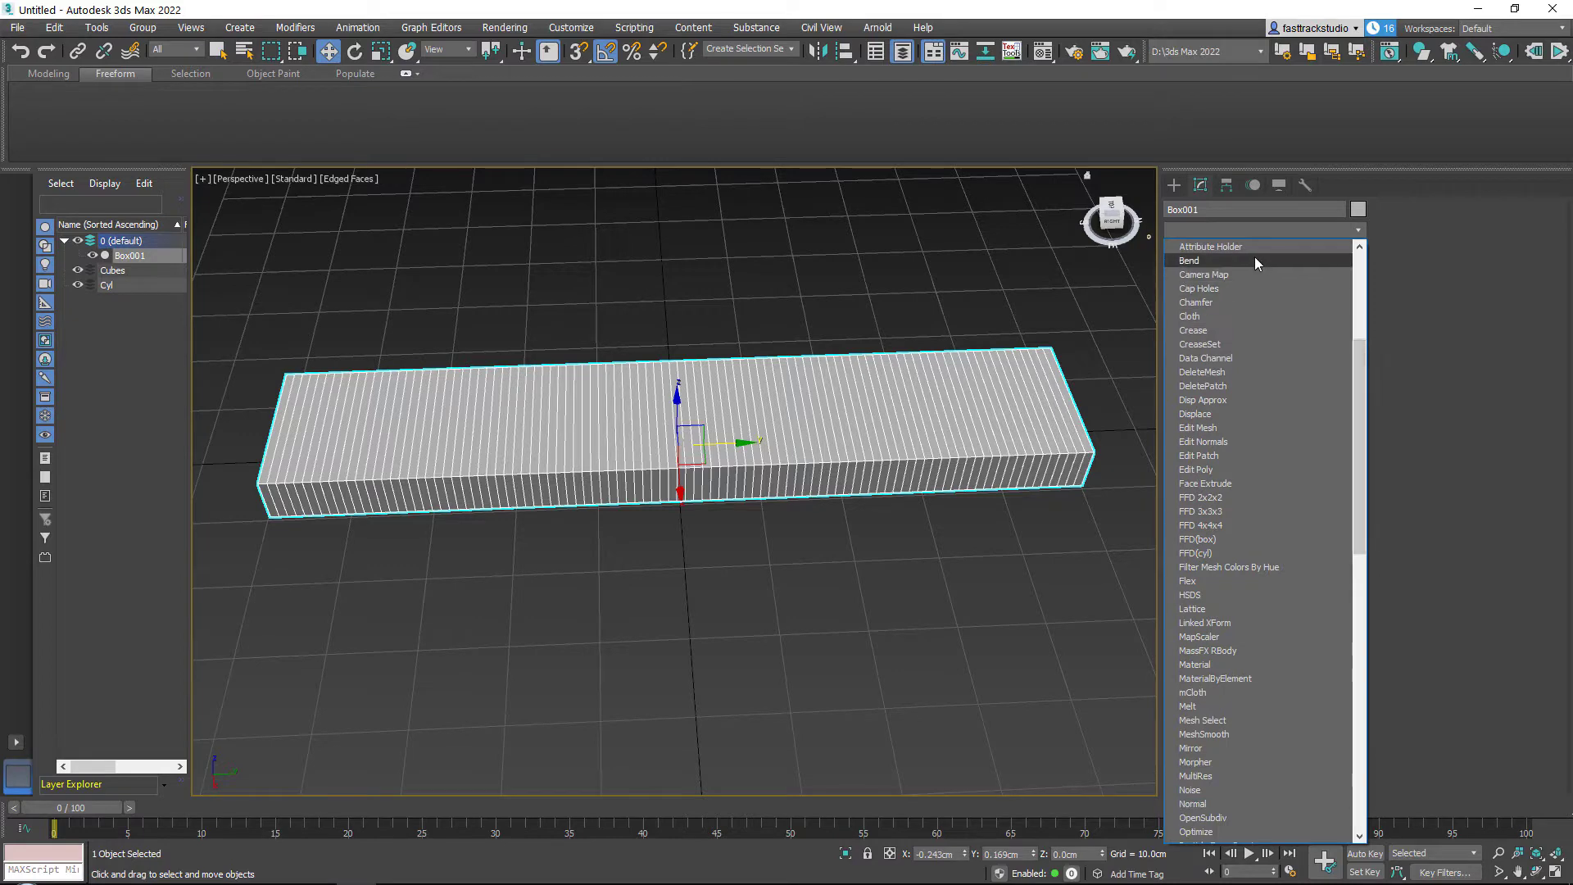
pyautogui.click(1251, 259)
# Step: Set the bend angle to 28 and try the Y and X bend axes, ending on Y
pyautogui.keyDown('alt'); pyautogui.moveTo(889, 446); pyautogui.dragTo(899, 418, button='middle'); pyautogui.keyUp('alt')
pyautogui.moveTo(1304, 593); pyautogui.dragTo(1308, 552)
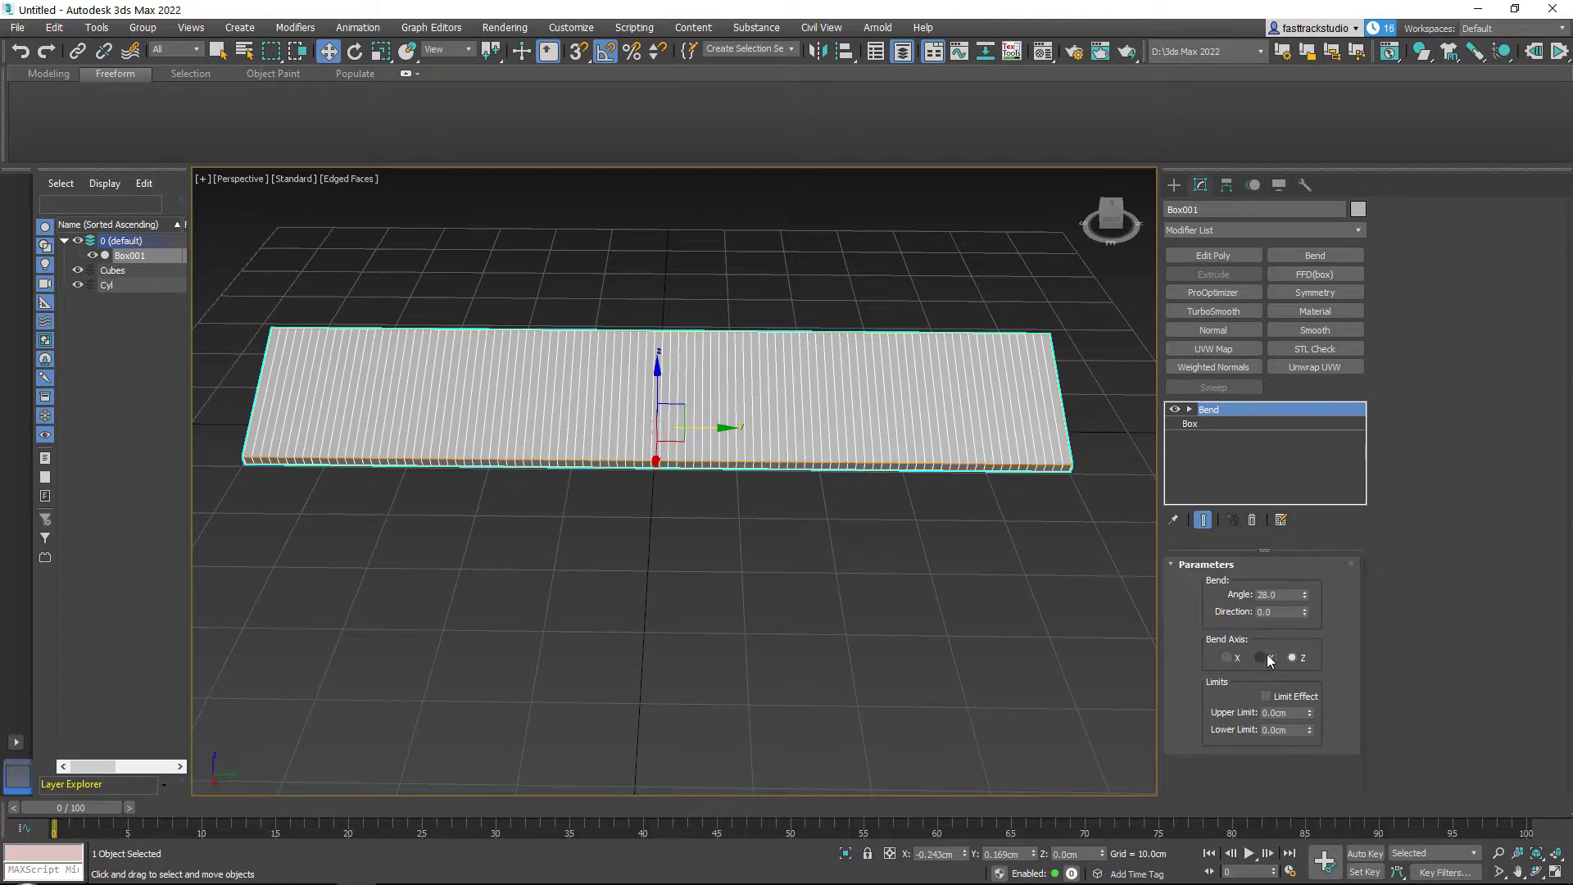
pyautogui.click(1270, 660)
pyautogui.keyDown('alt'); pyautogui.moveTo(983, 459); pyautogui.dragTo(1024, 443, button='middle'); pyautogui.keyUp('alt')
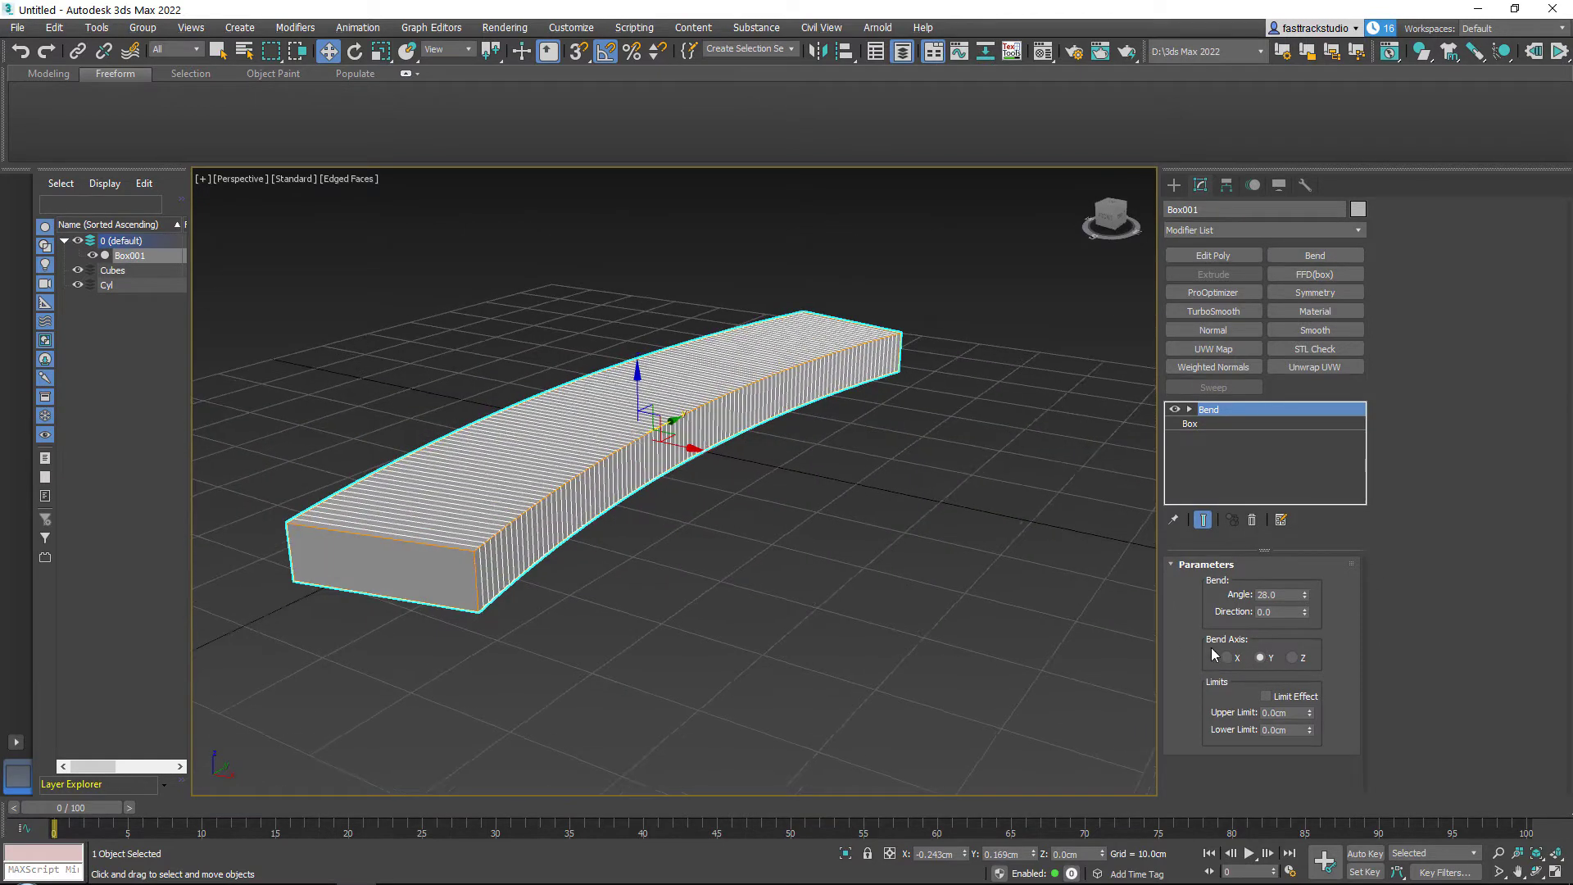
pyautogui.click(1226, 658)
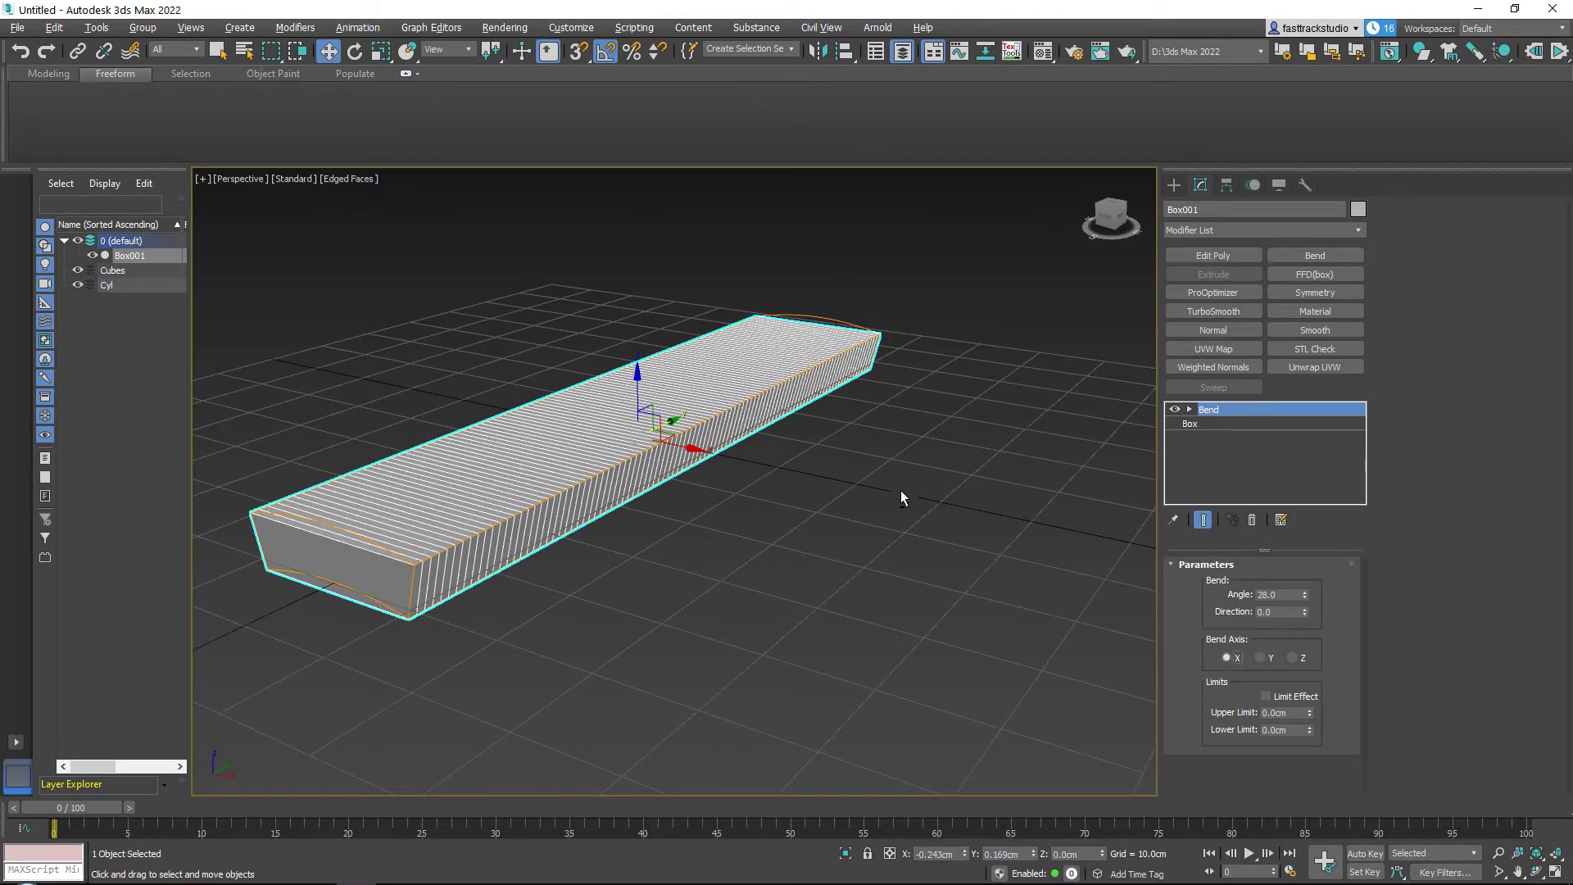
pyautogui.keyDown('alt'); pyautogui.moveTo(900, 491); pyautogui.dragTo(1135, 590, button='middle'); pyautogui.keyUp('alt')
pyautogui.click(1262, 660)
pyautogui.keyDown('alt'); pyautogui.moveTo(1001, 542); pyautogui.dragTo(920, 522, button='middle'); pyautogui.keyUp('alt')
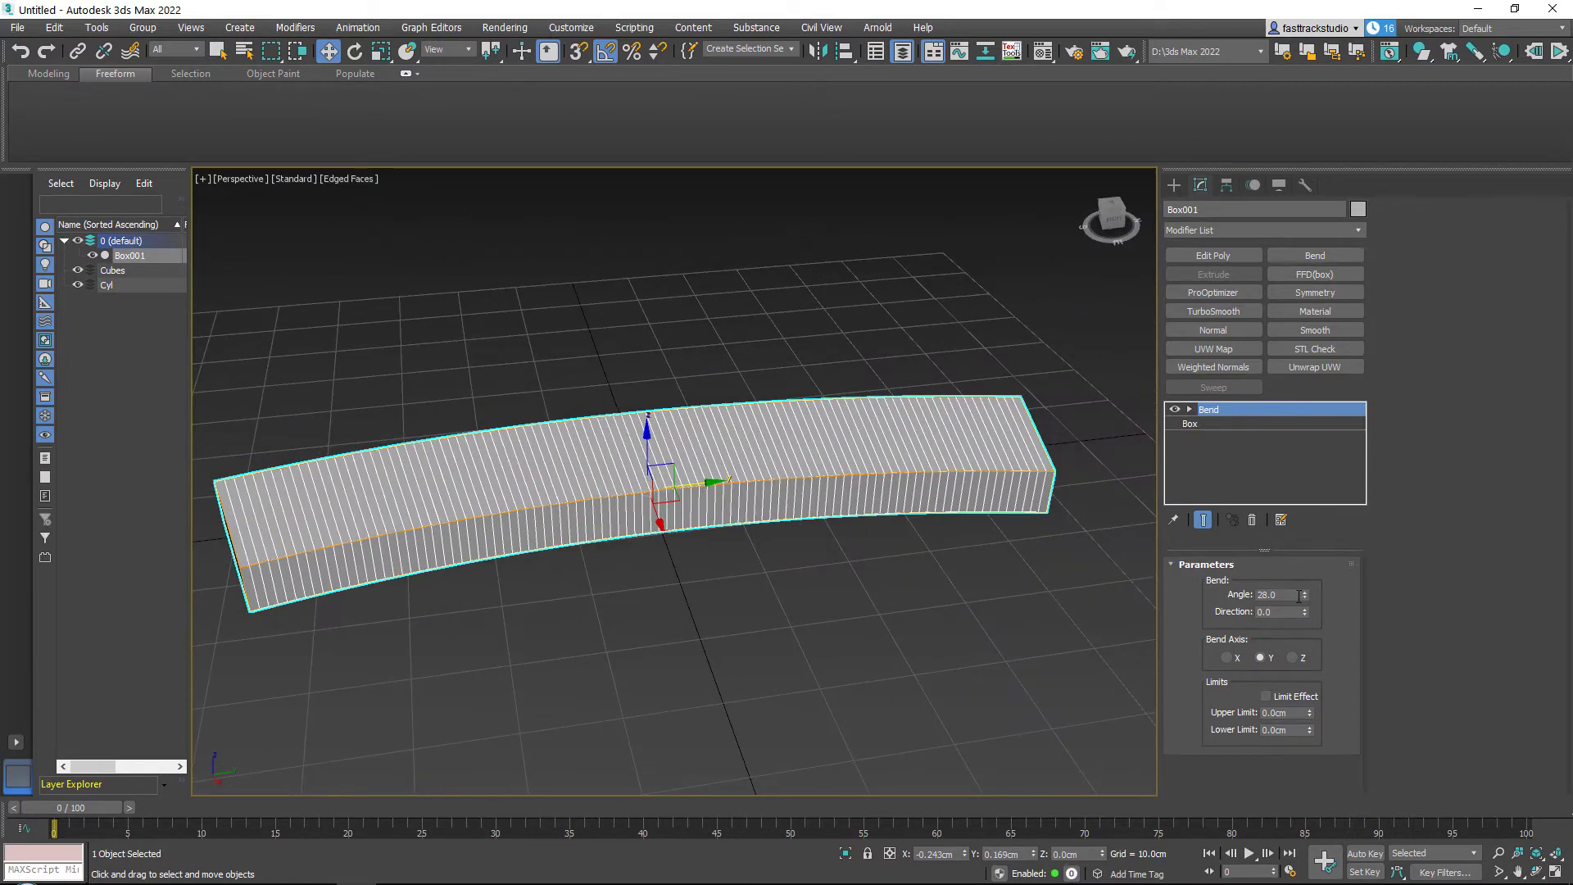
# Step: Increase the bend angle to 226 and set the bend direction to 90 so the box curves upward
pyautogui.moveTo(1307, 597); pyautogui.dragTo(1266, 327)
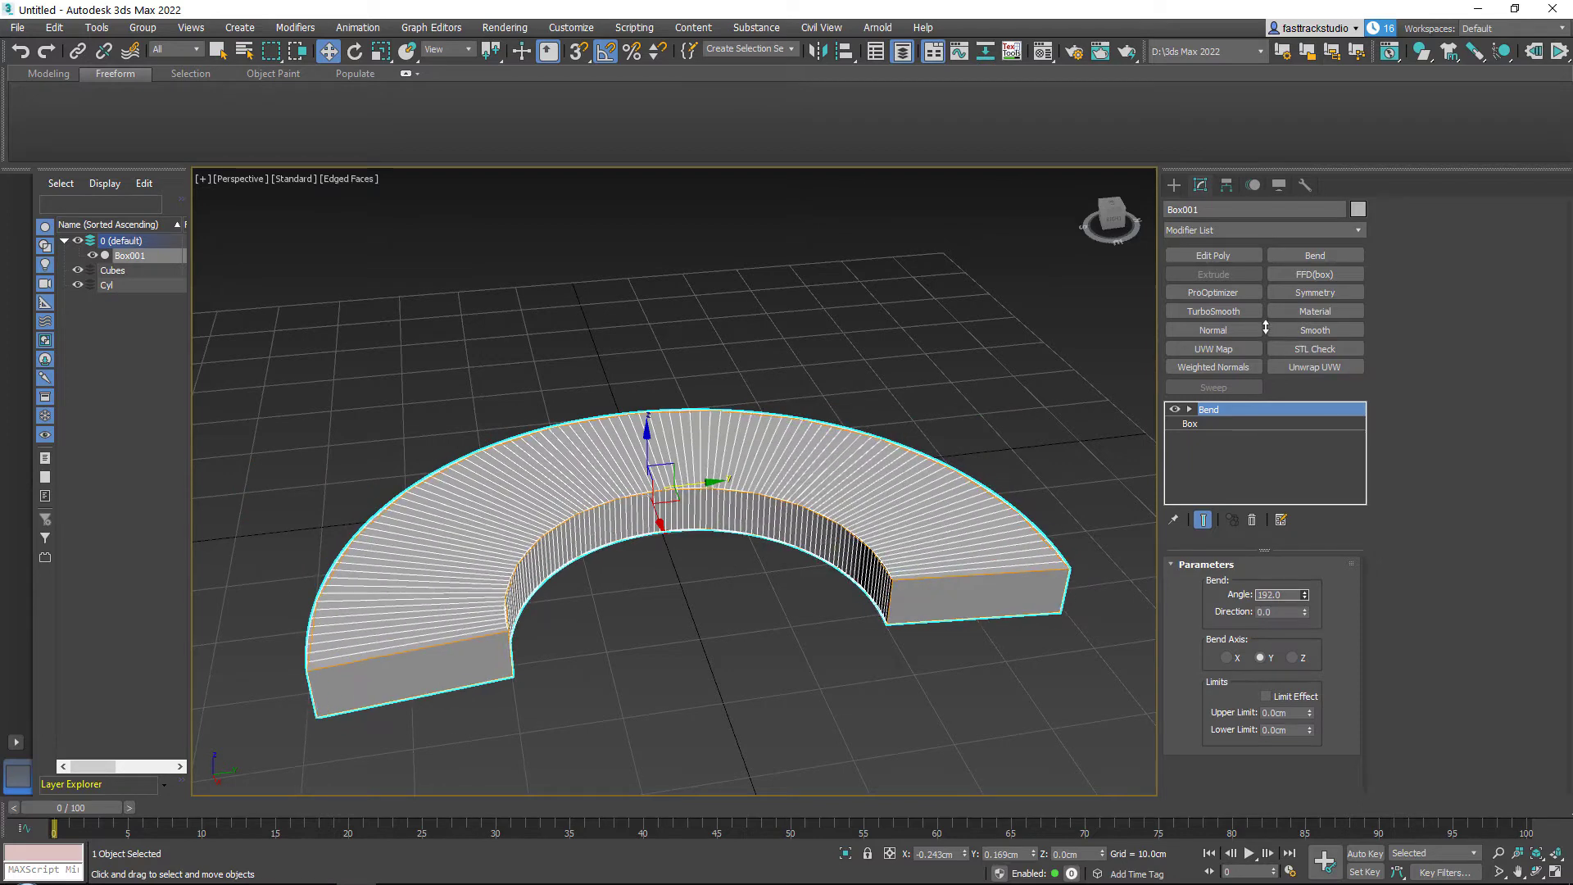
pyautogui.keyDown('alt'); pyautogui.moveTo(652, 414); pyautogui.dragTo(696, 530, button='middle'); pyautogui.keyUp('alt')
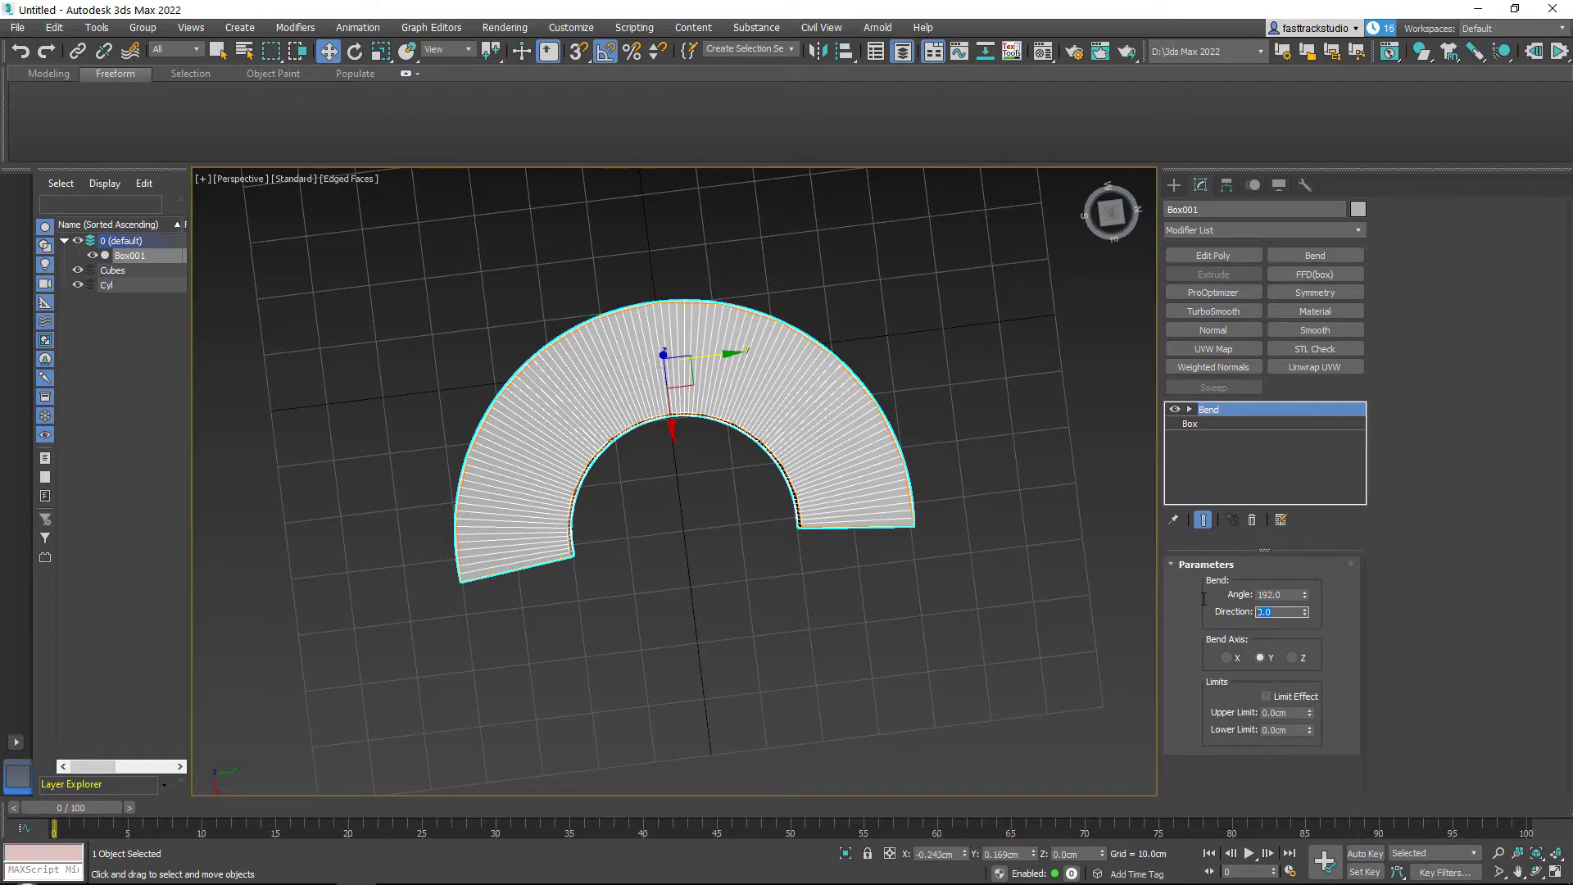
pyautogui.press('Return')
pyautogui.keyDown('alt'); pyautogui.moveTo(754, 498); pyautogui.dragTo(1271, 608, button='middle'); pyautogui.keyUp('alt')
pyautogui.moveTo(1306, 595); pyautogui.dragTo(1193, 657)
pyautogui.scroll(4, 822, 531)
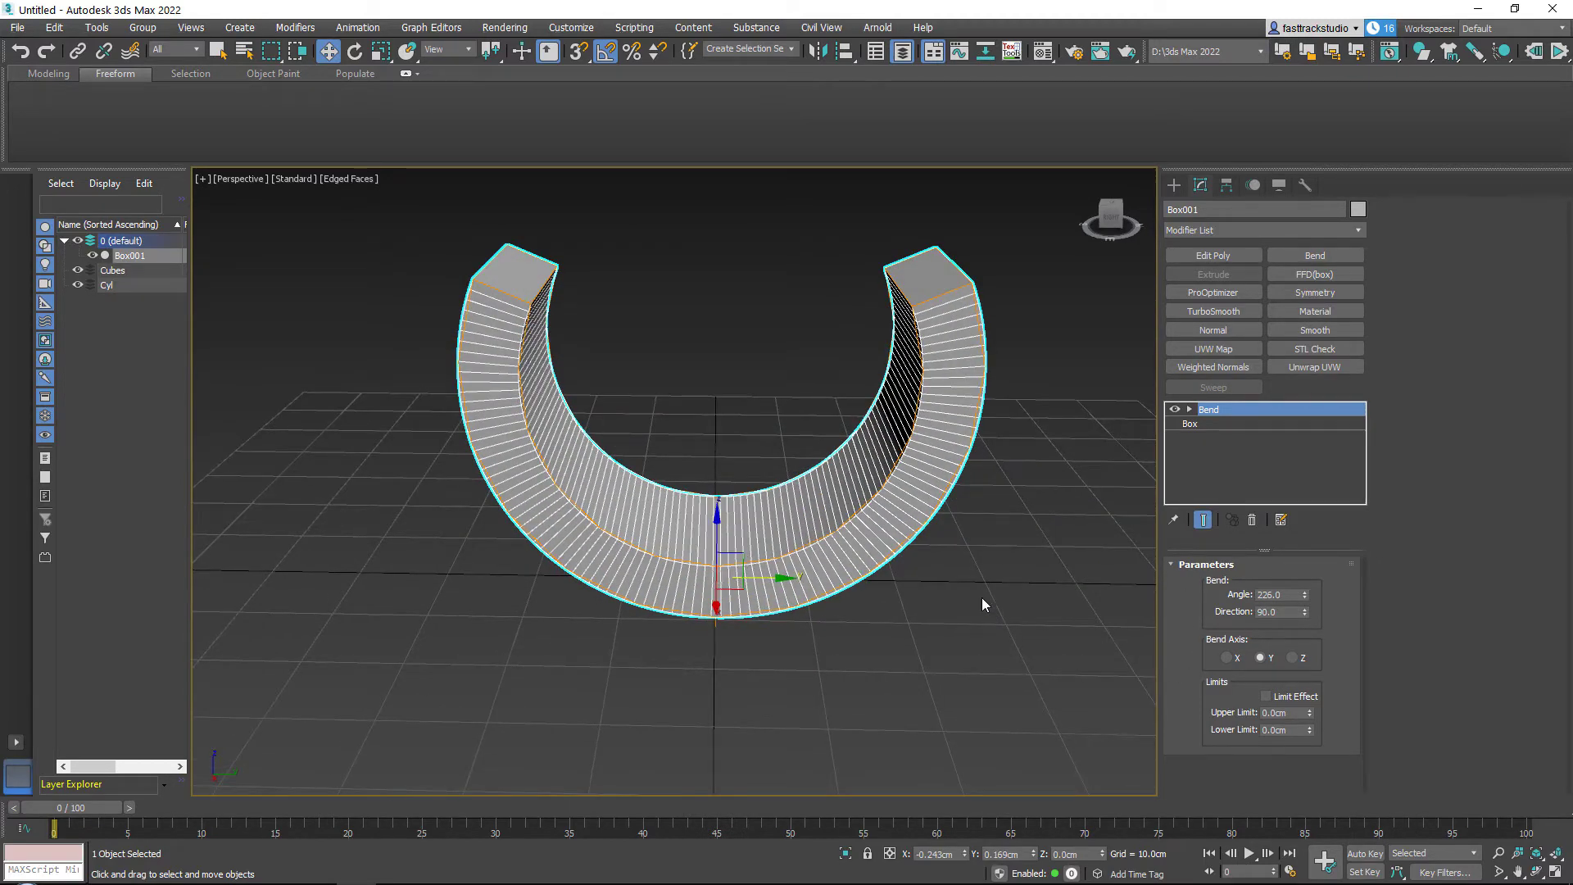
pyautogui.moveTo(1019, 618); pyautogui.dragTo(906, 616, button='middle')
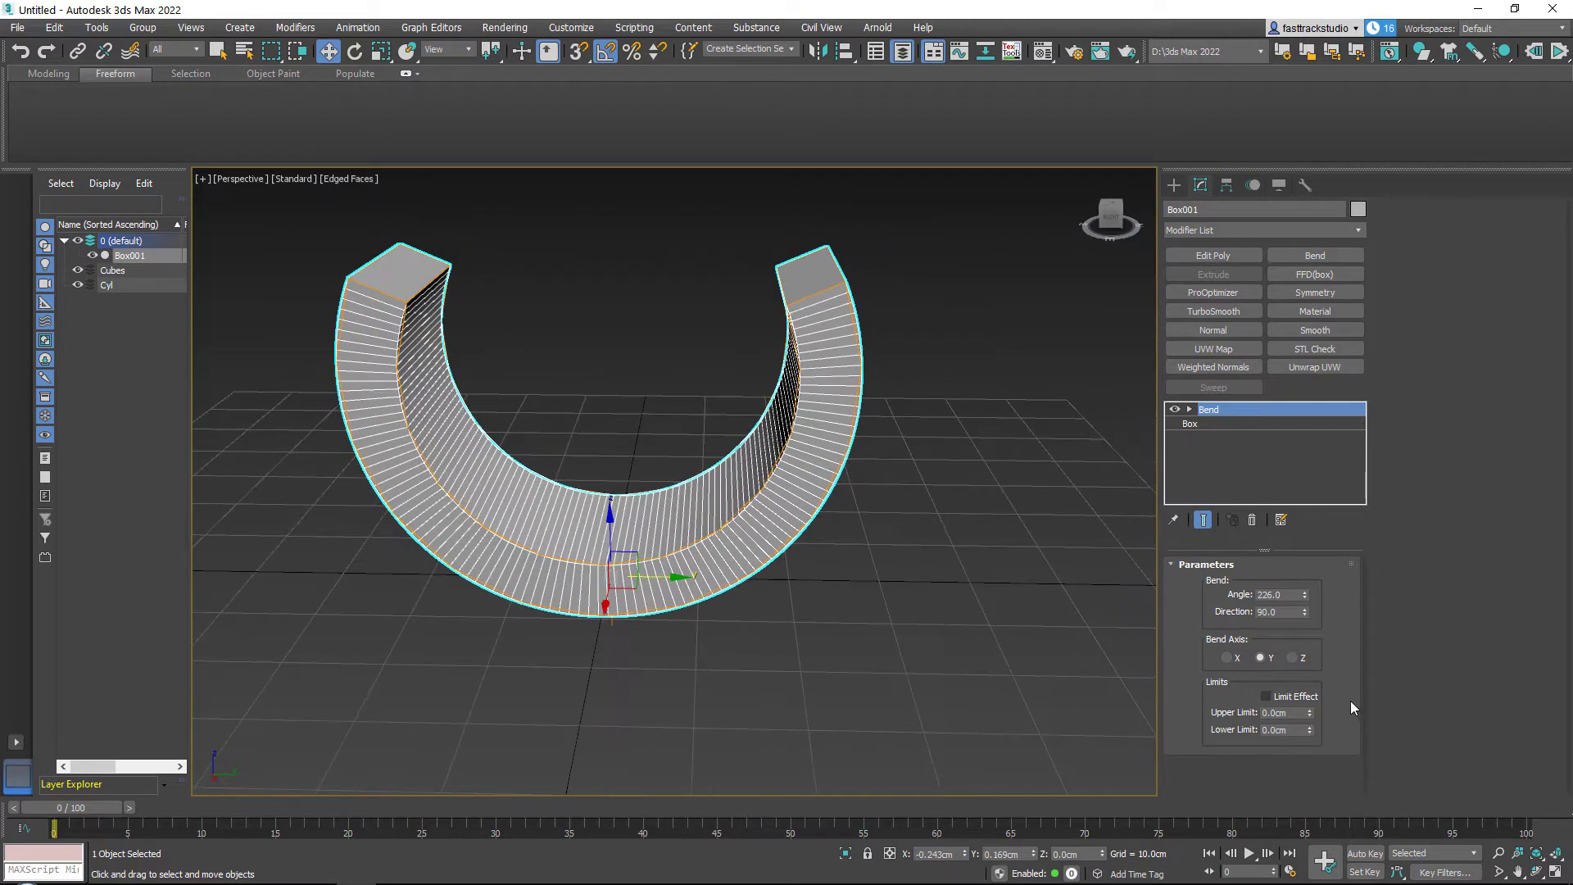
# Step: Enable Limit Effect for the bend and set its upper limit to about 51.31 cm
pyautogui.click(1267, 696)
pyautogui.moveTo(1311, 710); pyautogui.dragTo(1187, 640)
pyautogui.moveTo(1309, 715); pyautogui.dragTo(1309, 712)
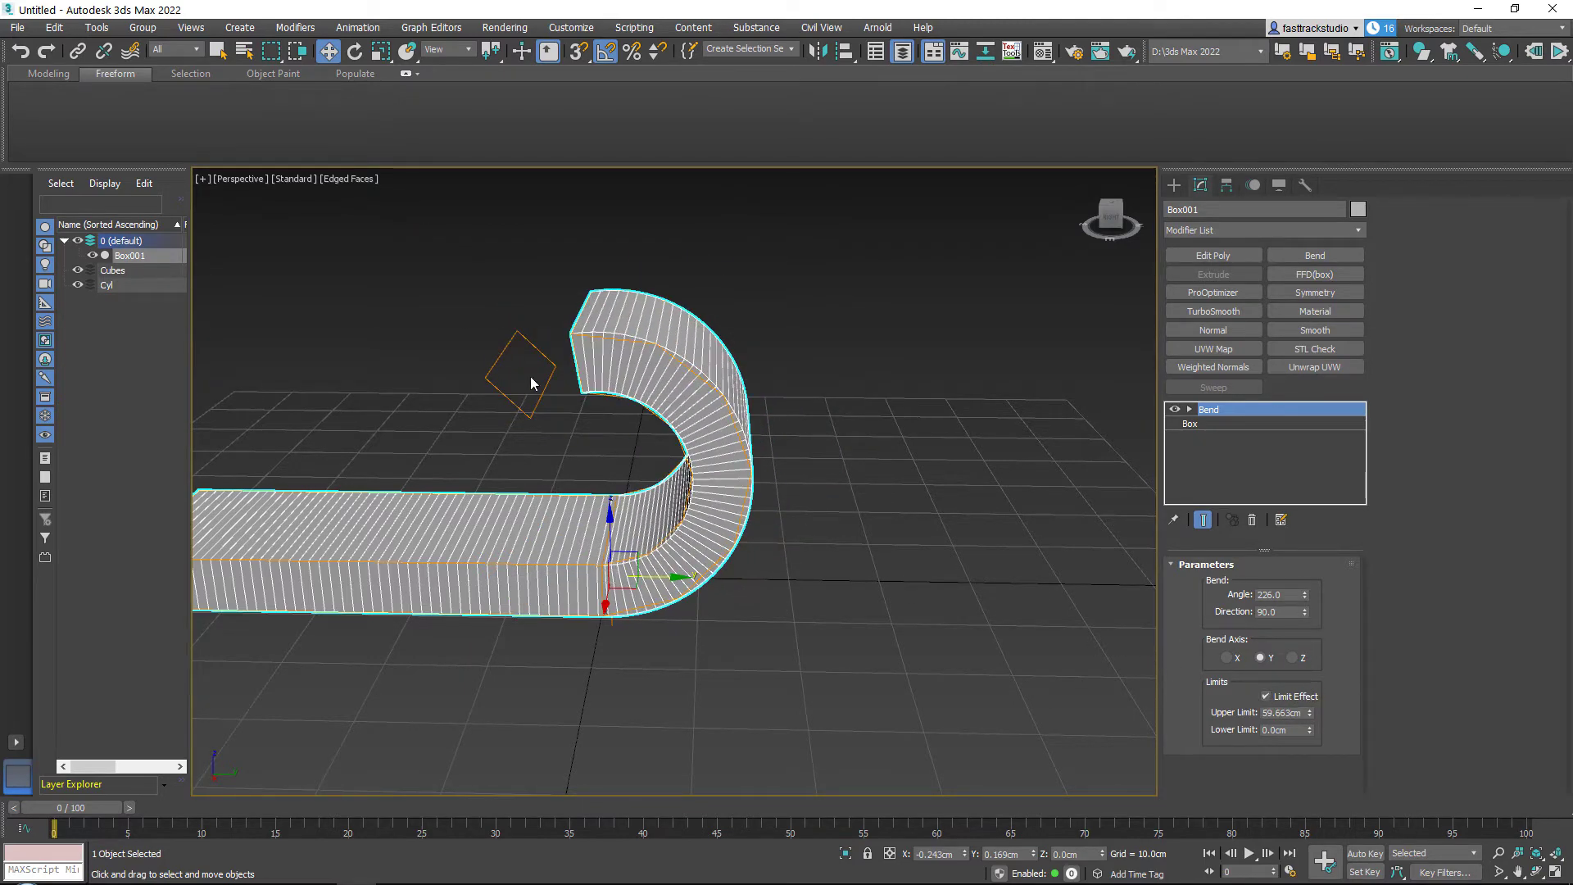
pyautogui.moveTo(1308, 715); pyautogui.dragTo(1308, 718)
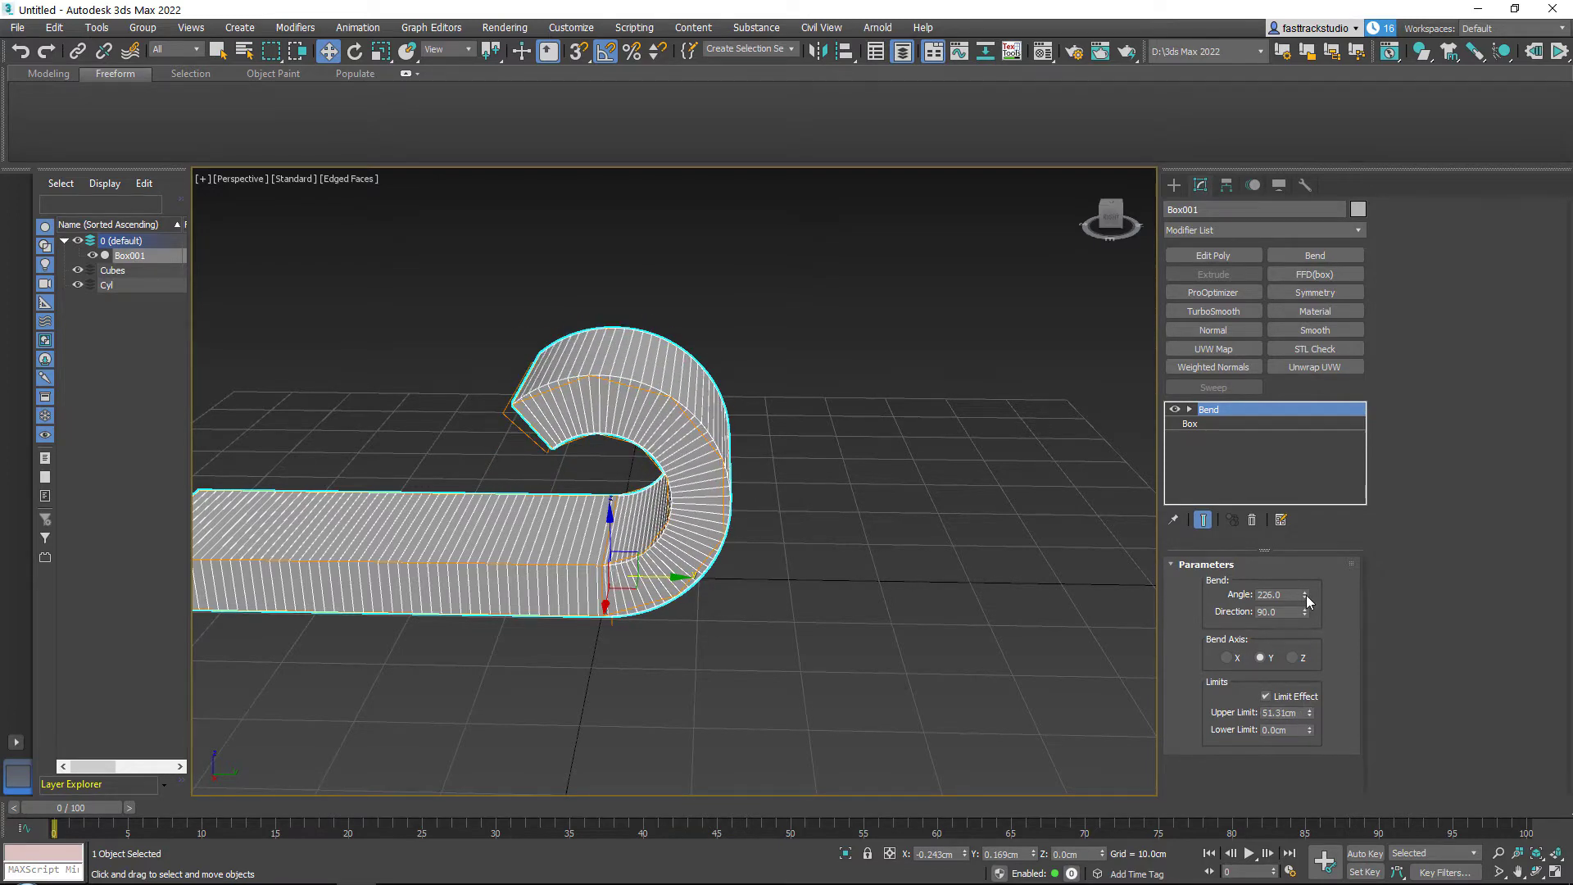
# Step: Set the bend angle to 163 and the lower limit to about -15.79 cm, and turn Limit Effect off
pyautogui.moveTo(1306, 595); pyautogui.dragTo(1066, 869)
pyautogui.keyDown('alt'); pyautogui.moveTo(655, 443); pyautogui.dragTo(750, 459, button='middle'); pyautogui.keyUp('alt')
pyautogui.click(1267, 698)
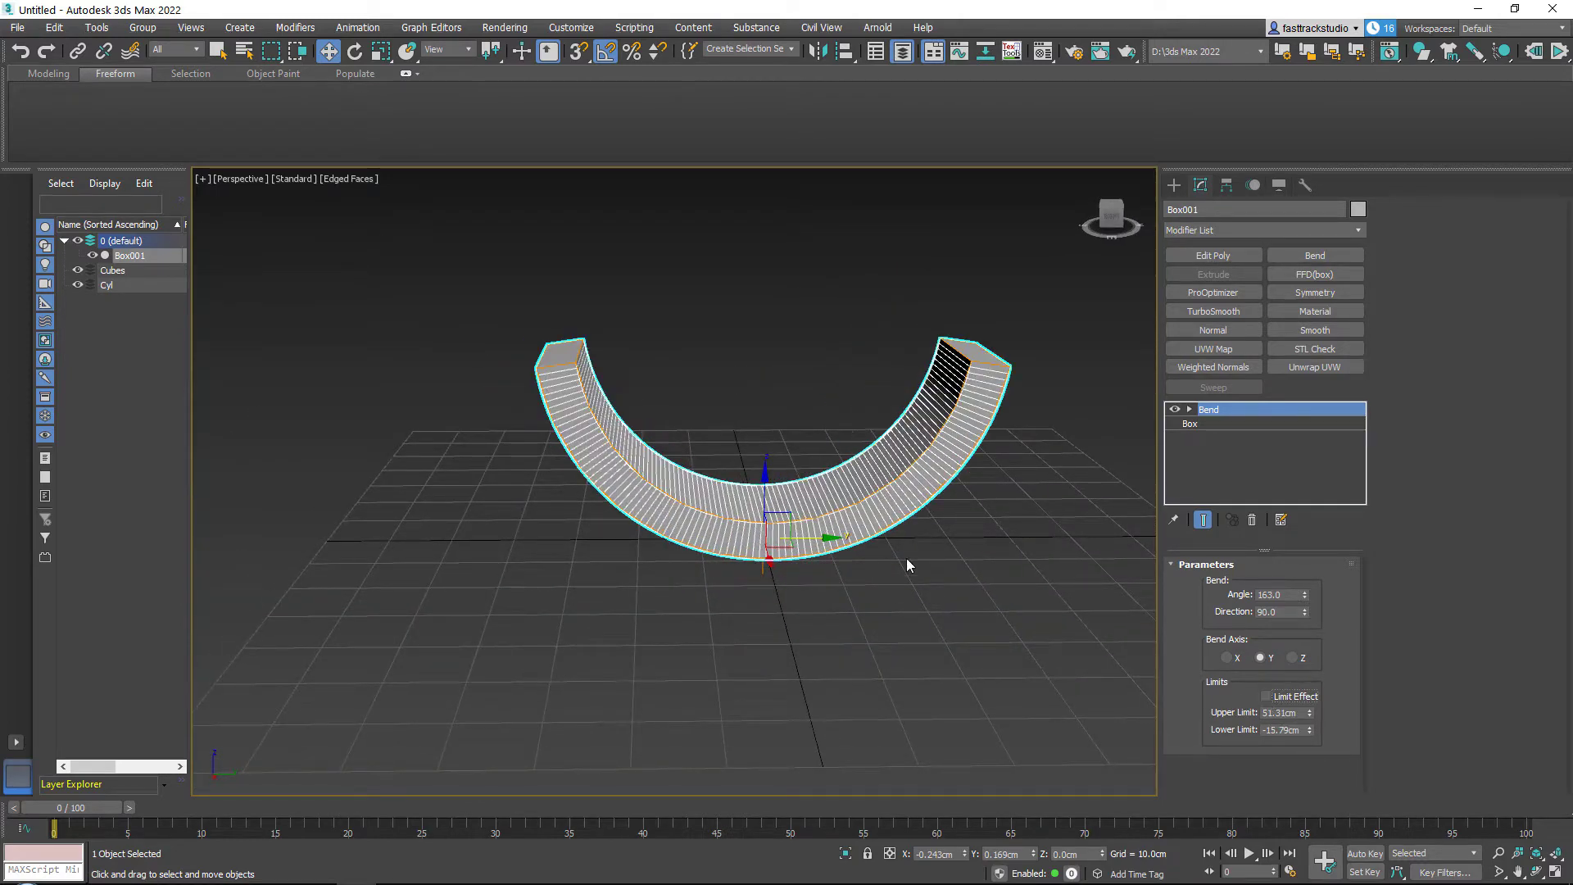
pyautogui.keyDown('alt'); pyautogui.moveTo(879, 409); pyautogui.dragTo(951, 433, button='middle'); pyautogui.keyUp('alt')
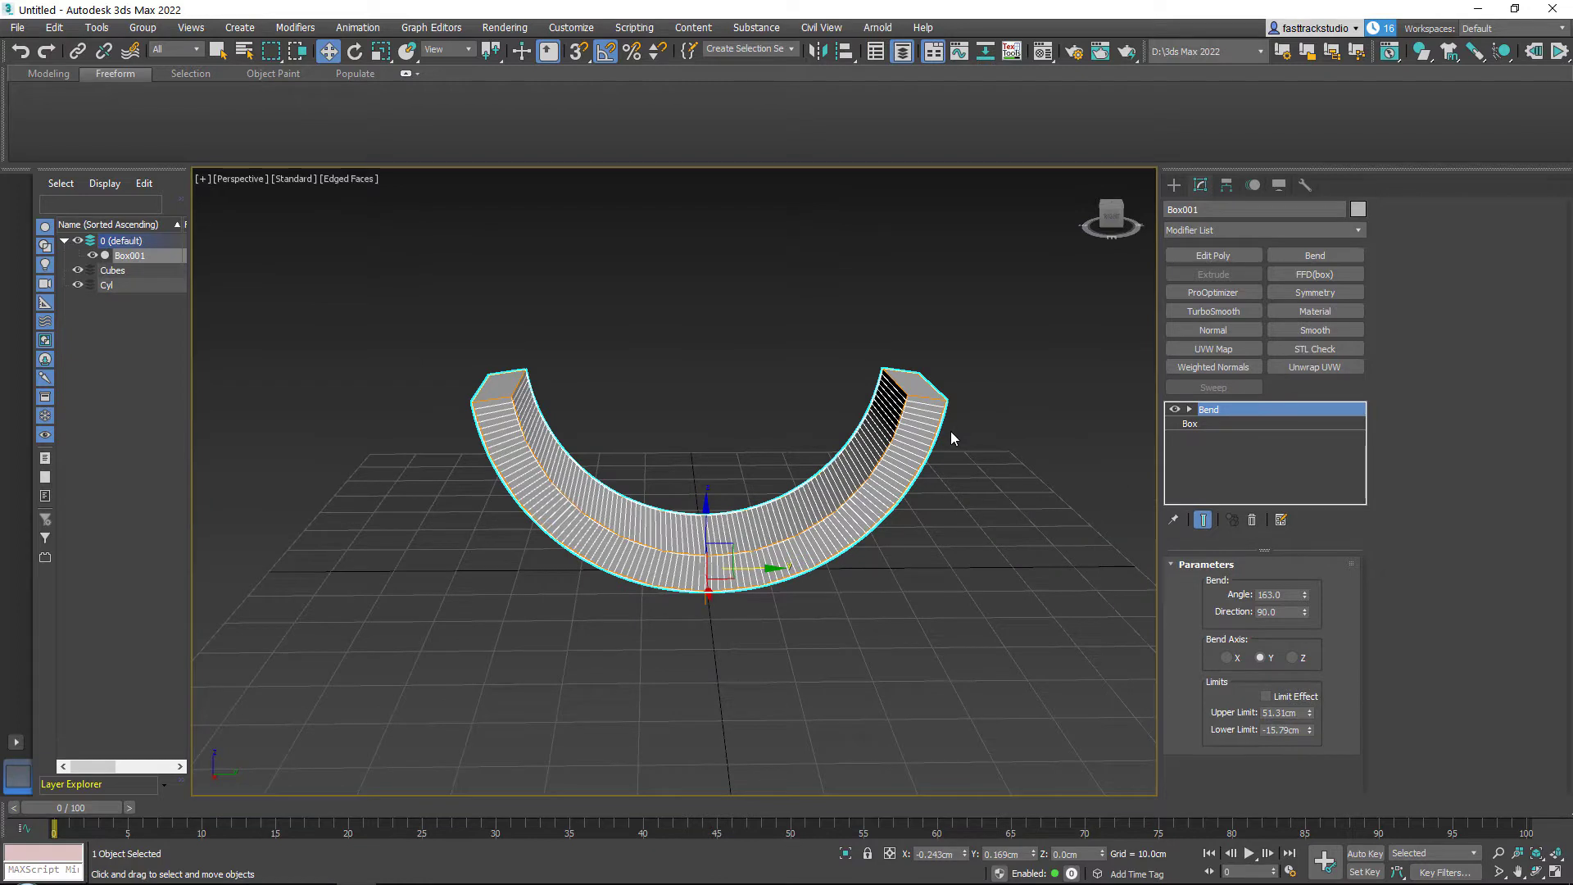
# Step: Try moving the Bend gizmo away from the middle of the box, and undo the move
pyautogui.click(1190, 410)
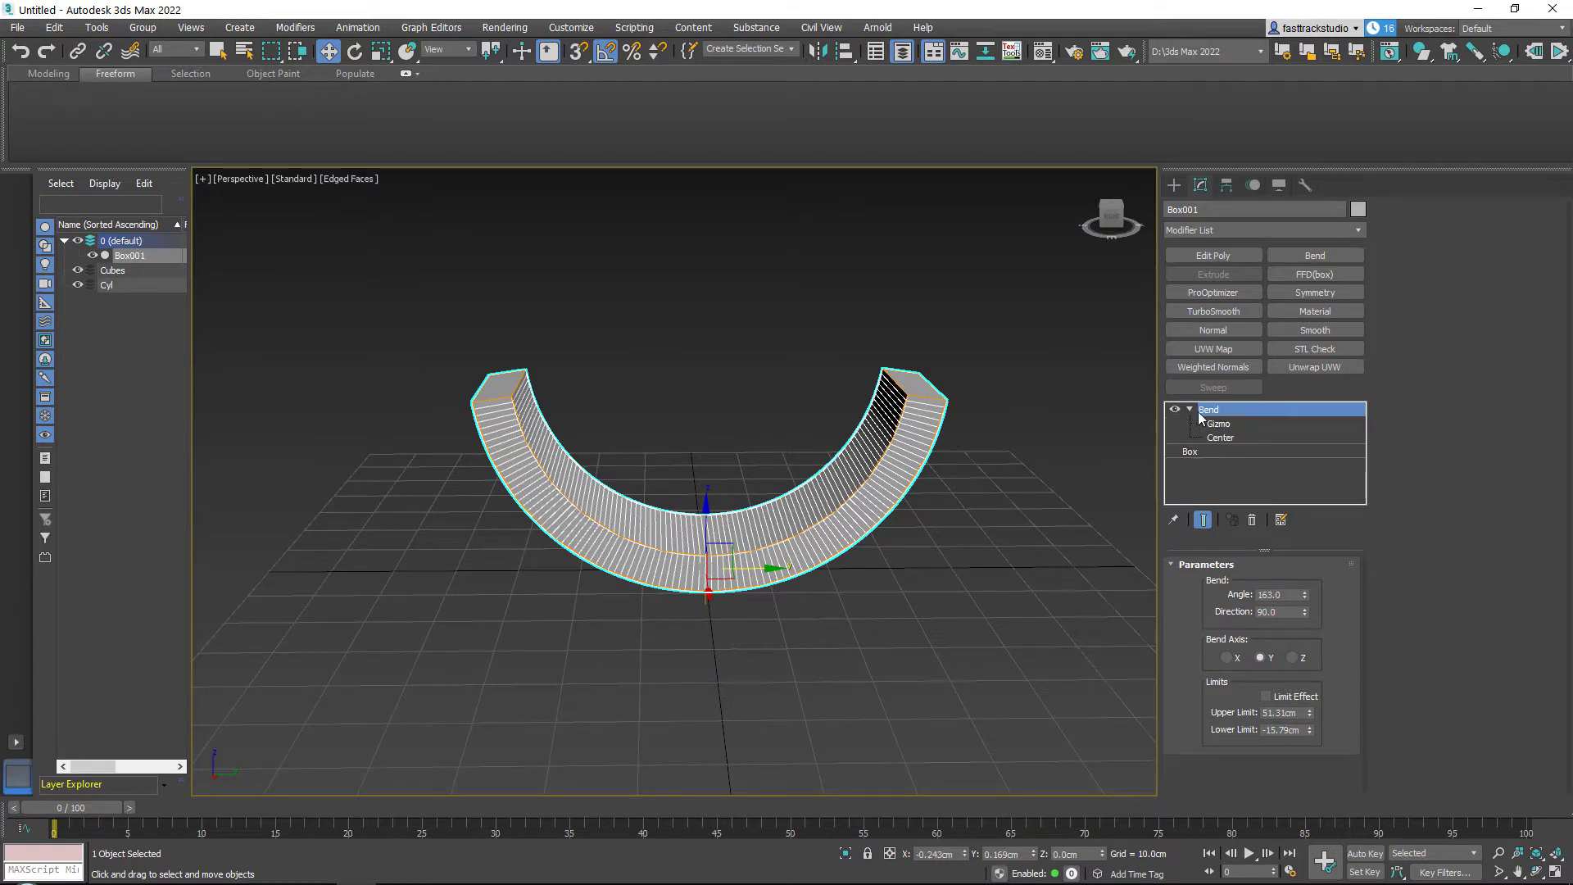
pyautogui.click(1220, 423)
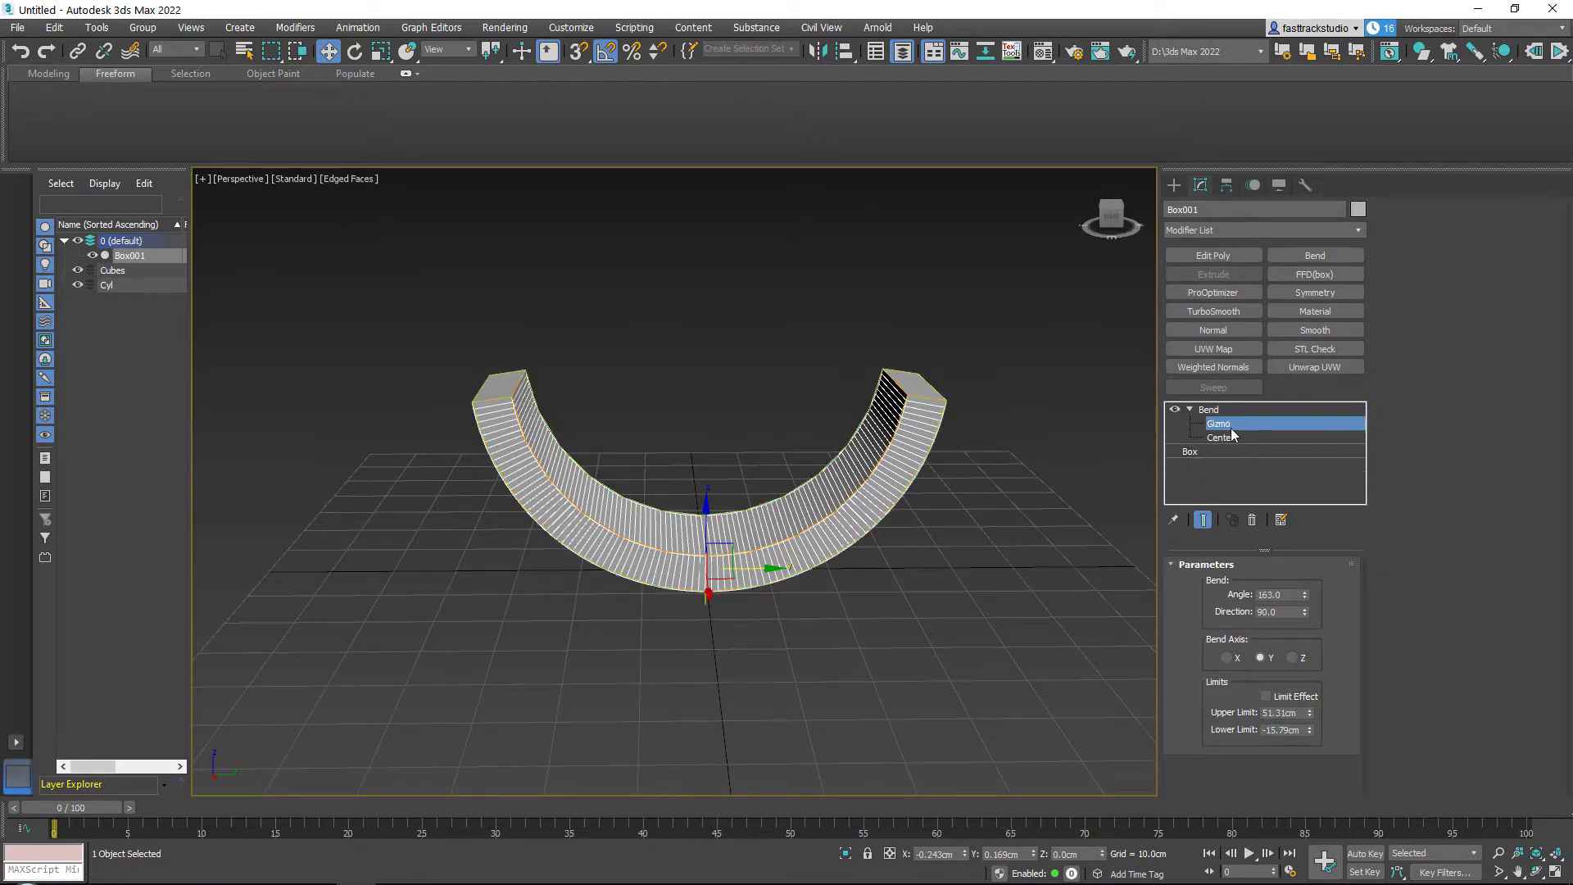
pyautogui.moveTo(728, 547); pyautogui.dragTo(573, 603)
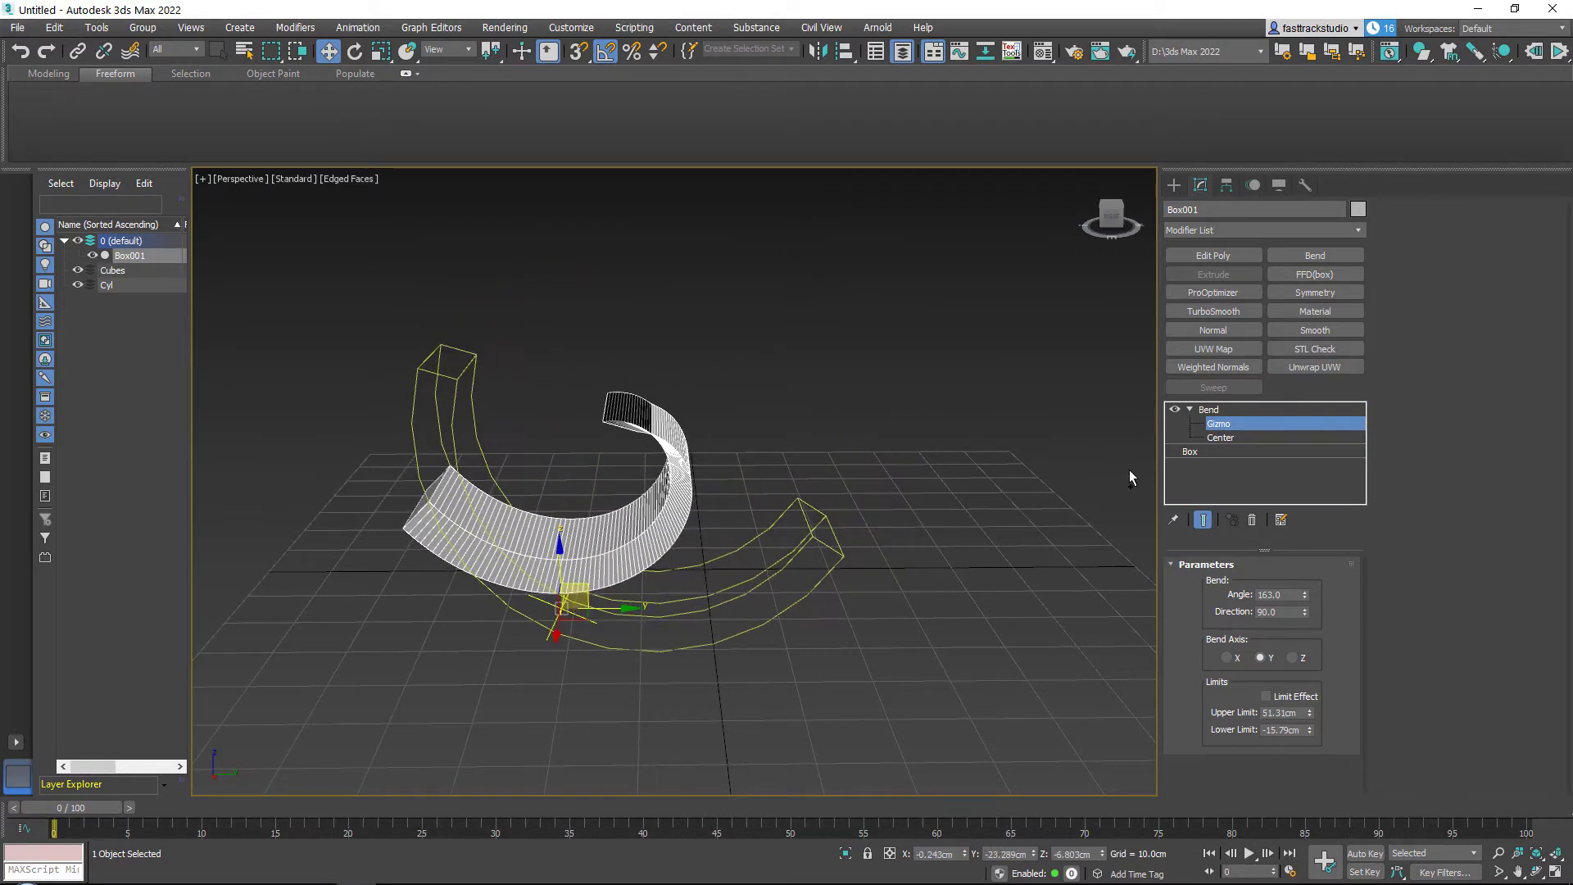
pyautogui.hotkey('ctrl', 'z')
pyautogui.hotkey('ctrl', 'z')
pyautogui.hotkey('ctrl', 'z')
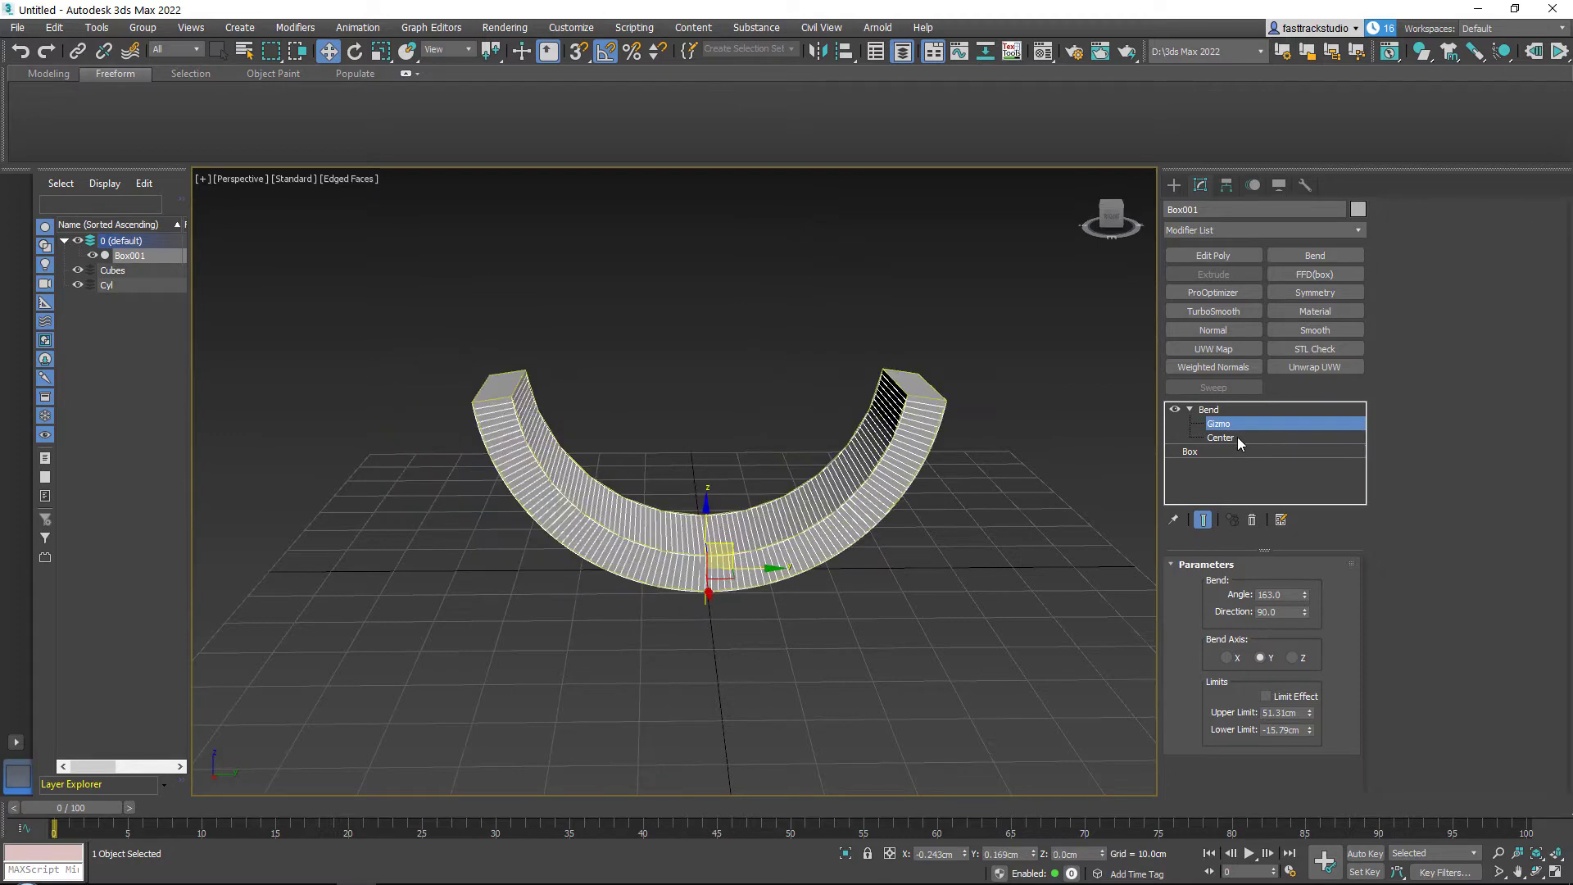
# Step: Enable Limit Effect with the lower limit reset to 0 cm and shift the Bend center along the box toward its straight end
pyautogui.click(1238, 436)
pyautogui.moveTo(731, 545)
pyautogui.mouseDown()
pyautogui.moveTo(451, 544)
pyautogui.moveTo(1036, 520)
pyautogui.moveTo(521, 534)
pyautogui.moveTo(730, 533)
pyautogui.mouseUp()
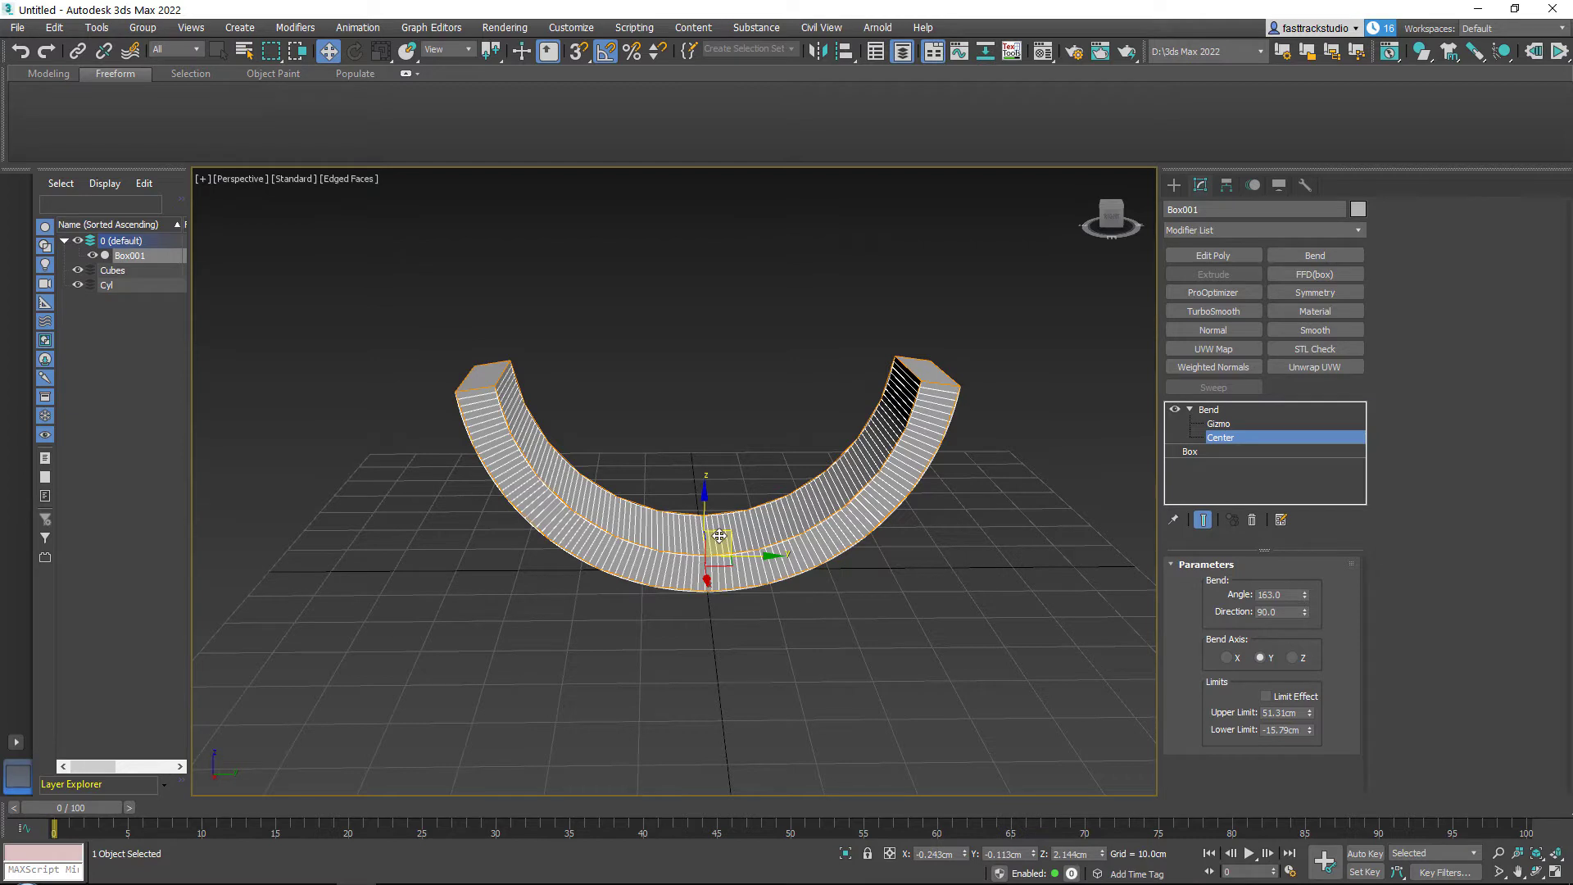
pyautogui.click(1287, 697)
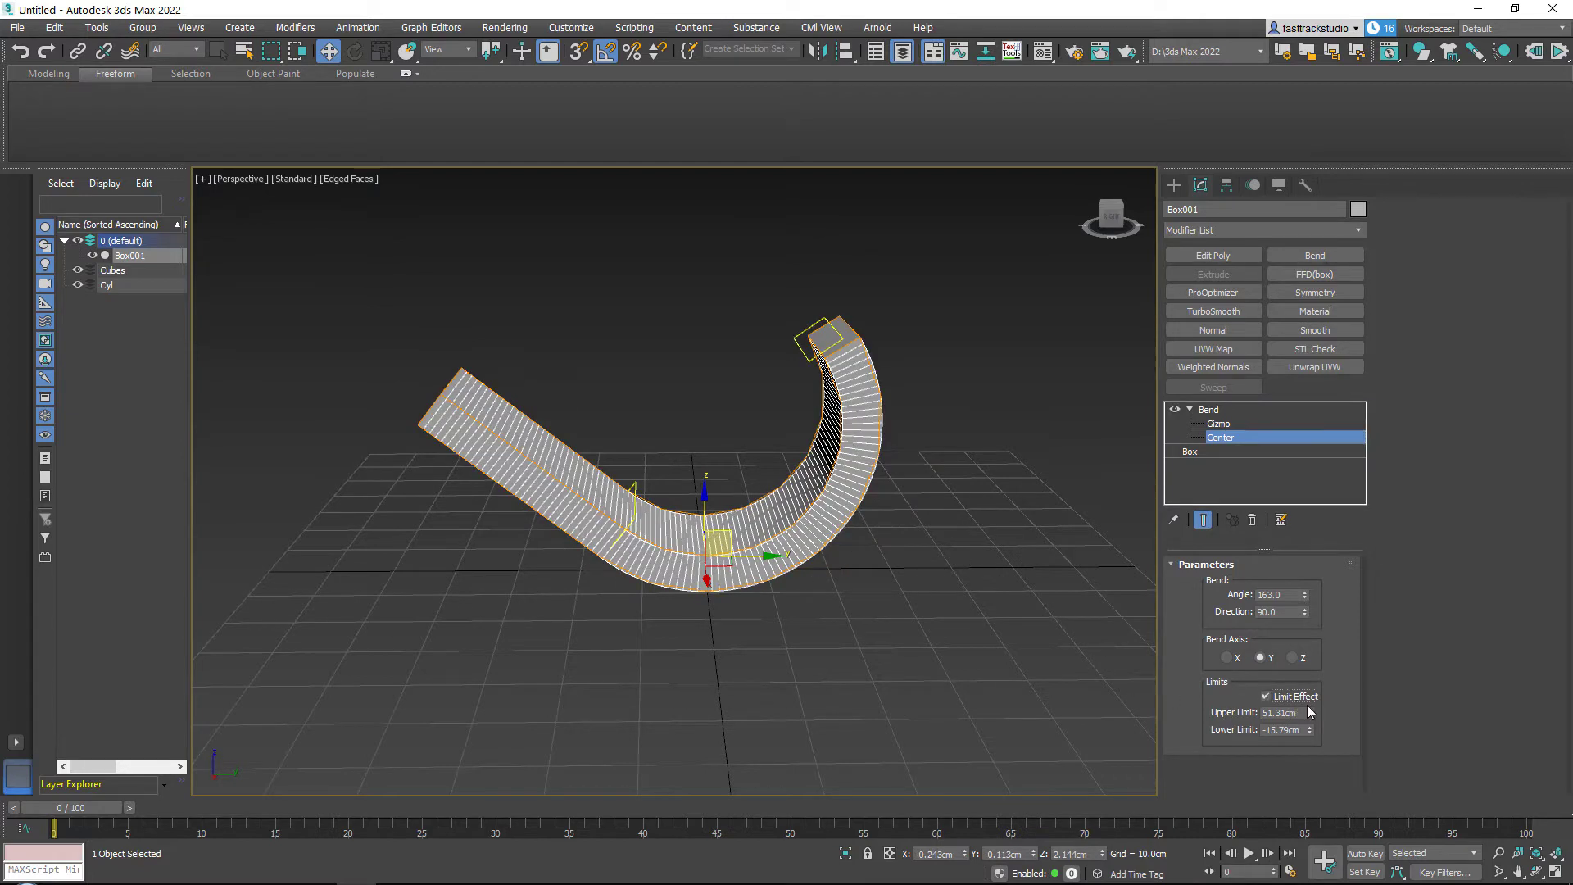
pyautogui.rightClick(1311, 729)
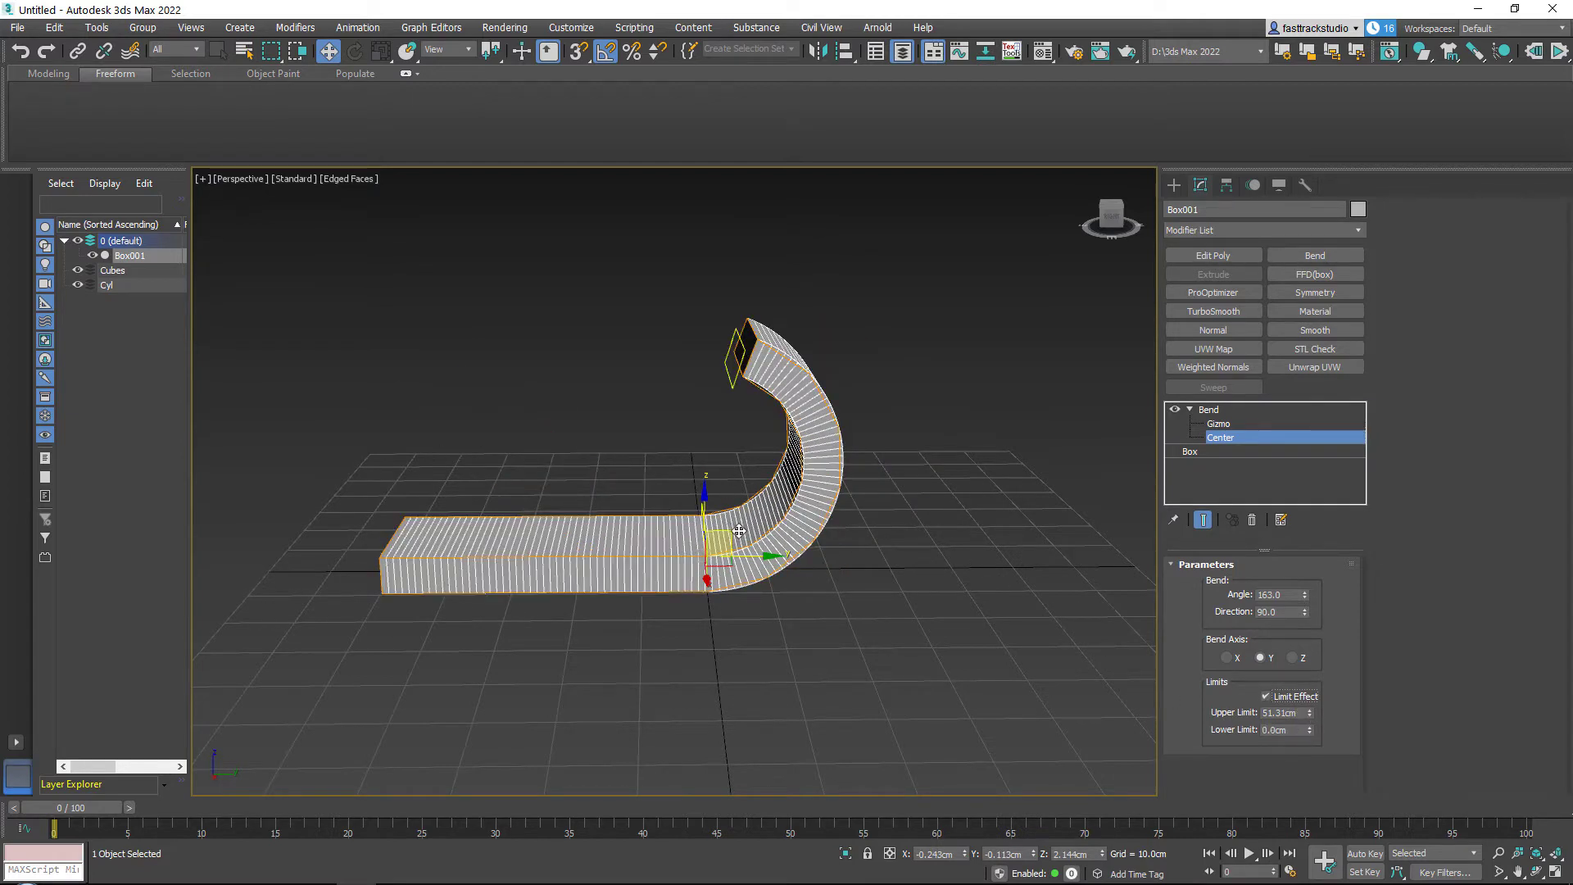
pyautogui.moveTo(739, 532); pyautogui.dragTo(590, 562)
# Step: Delete the Bend modifier from the box's modifier stack
pyautogui.click(1310, 409)
pyautogui.rightClick(1311, 410)
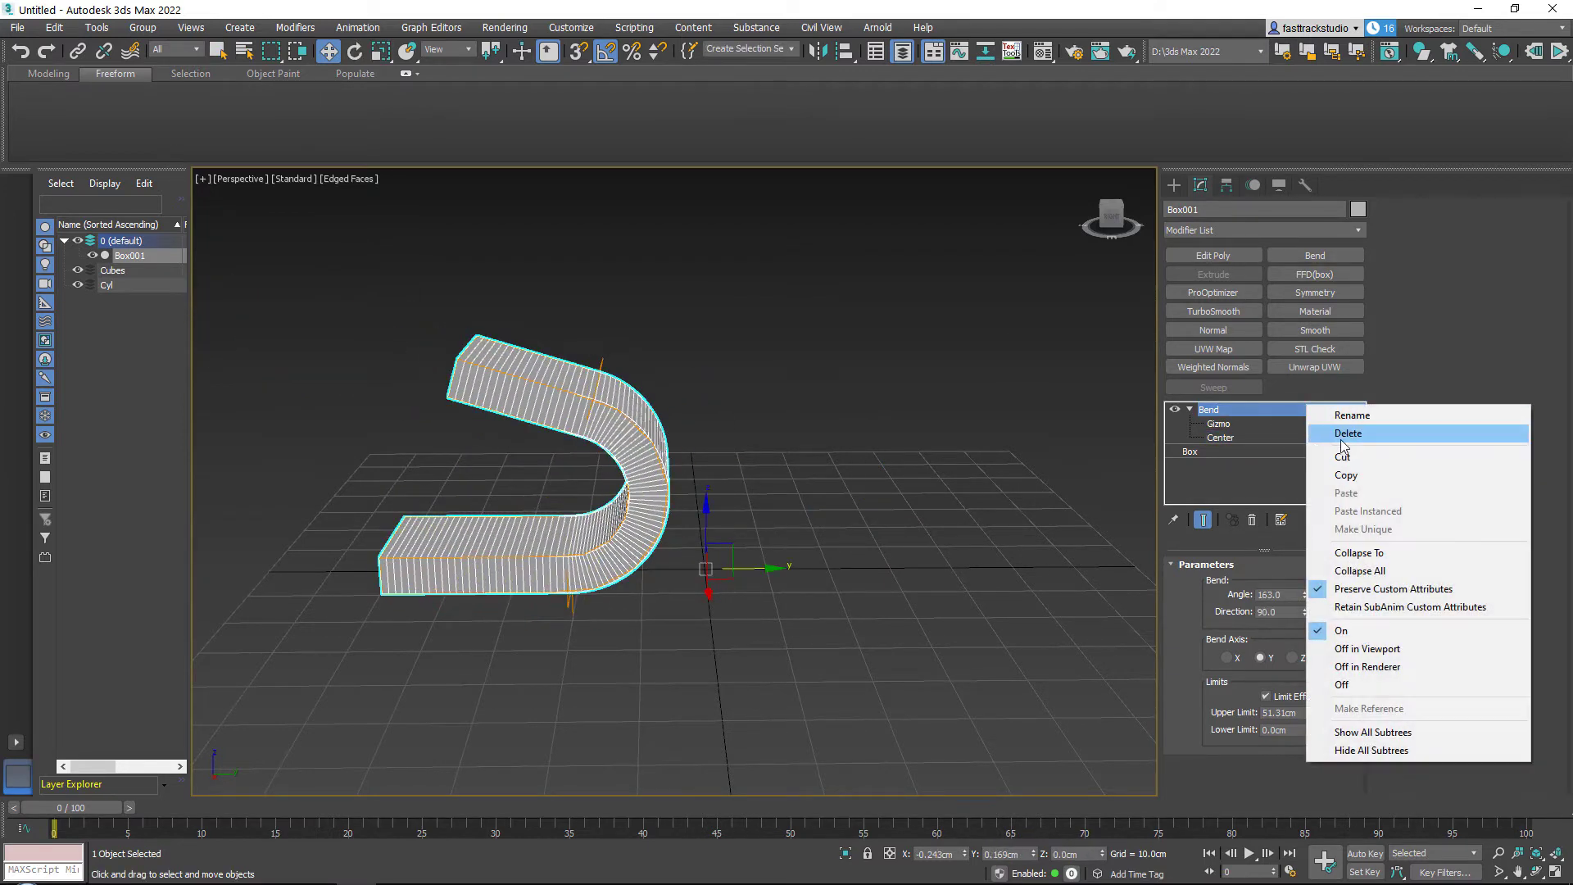
pyautogui.click(1344, 434)
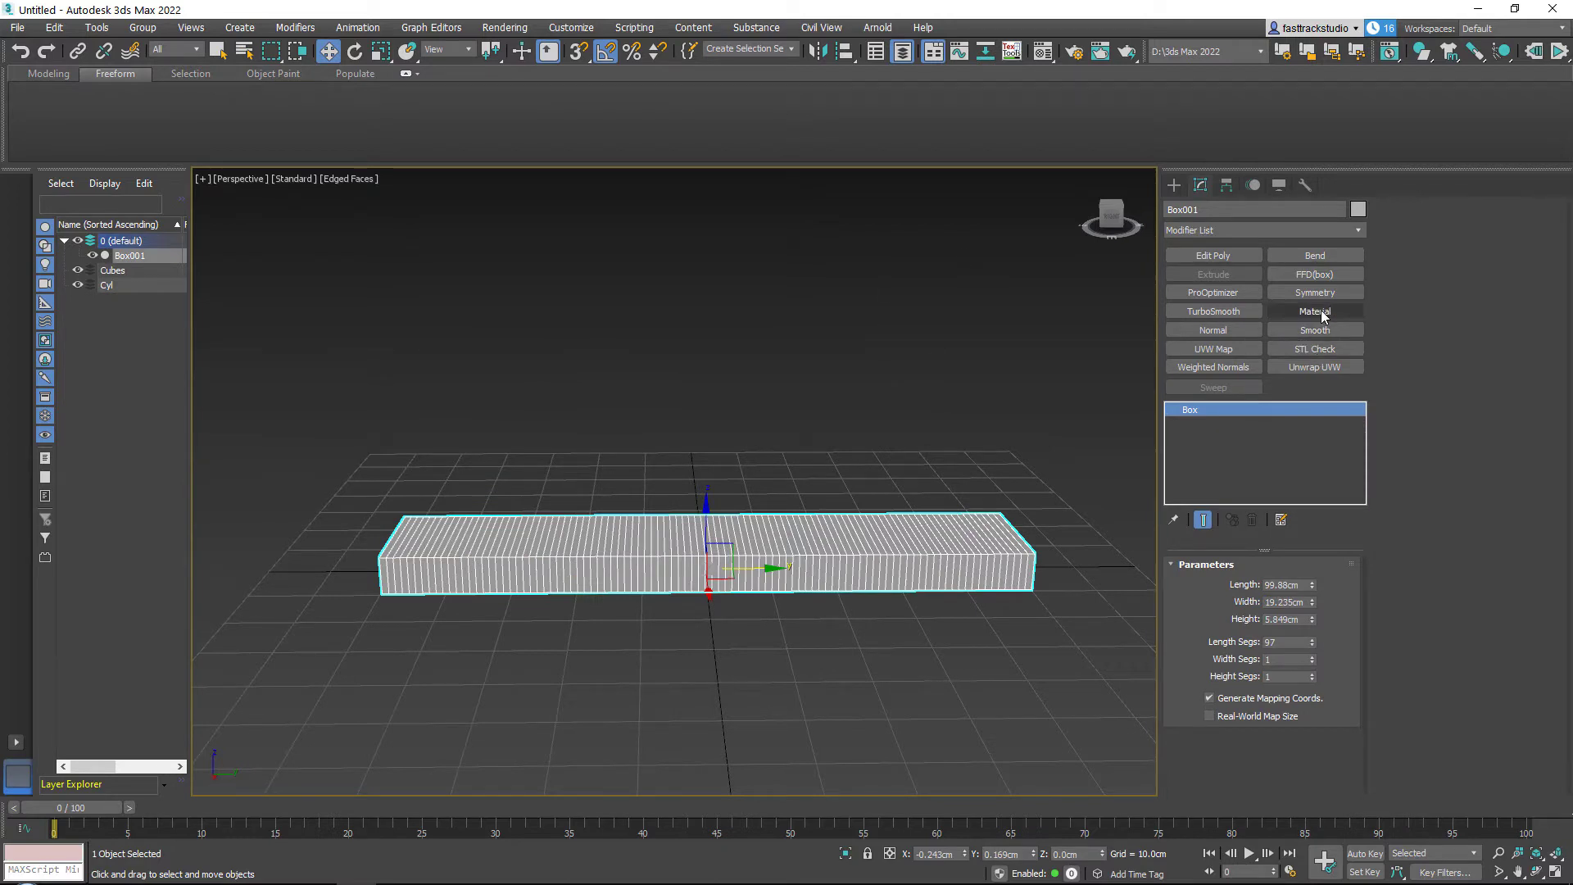
# Step: Apply a Twist modifier to the box and add a Taper modifier above it
pyautogui.click(1345, 228)
pyautogui.moveTo(1361, 342); pyautogui.dragTo(1344, 651)
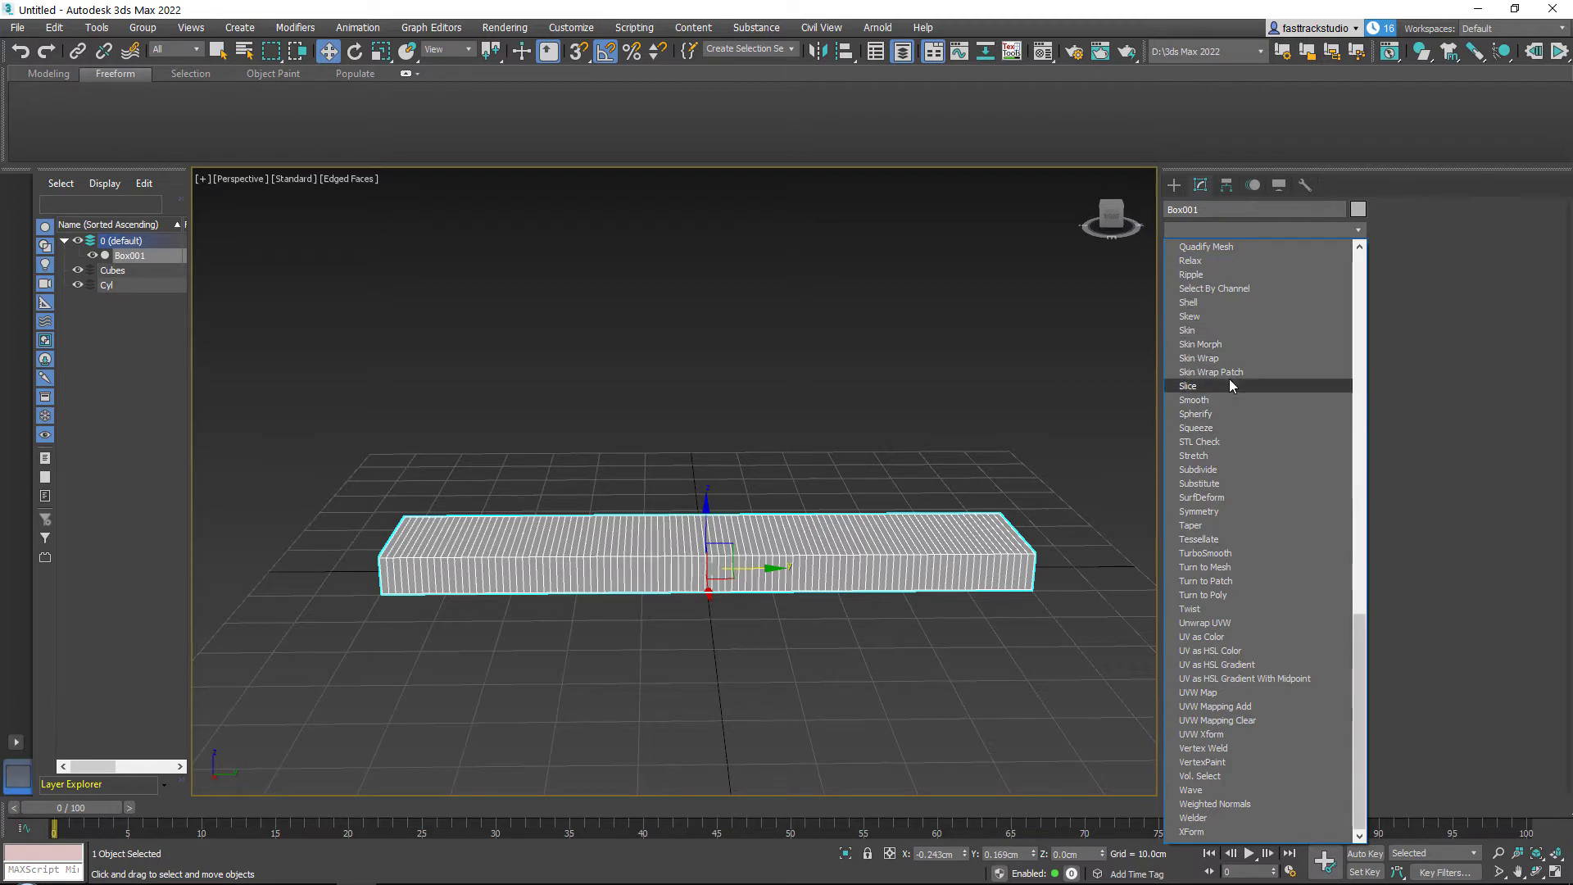
pyautogui.click(1205, 613)
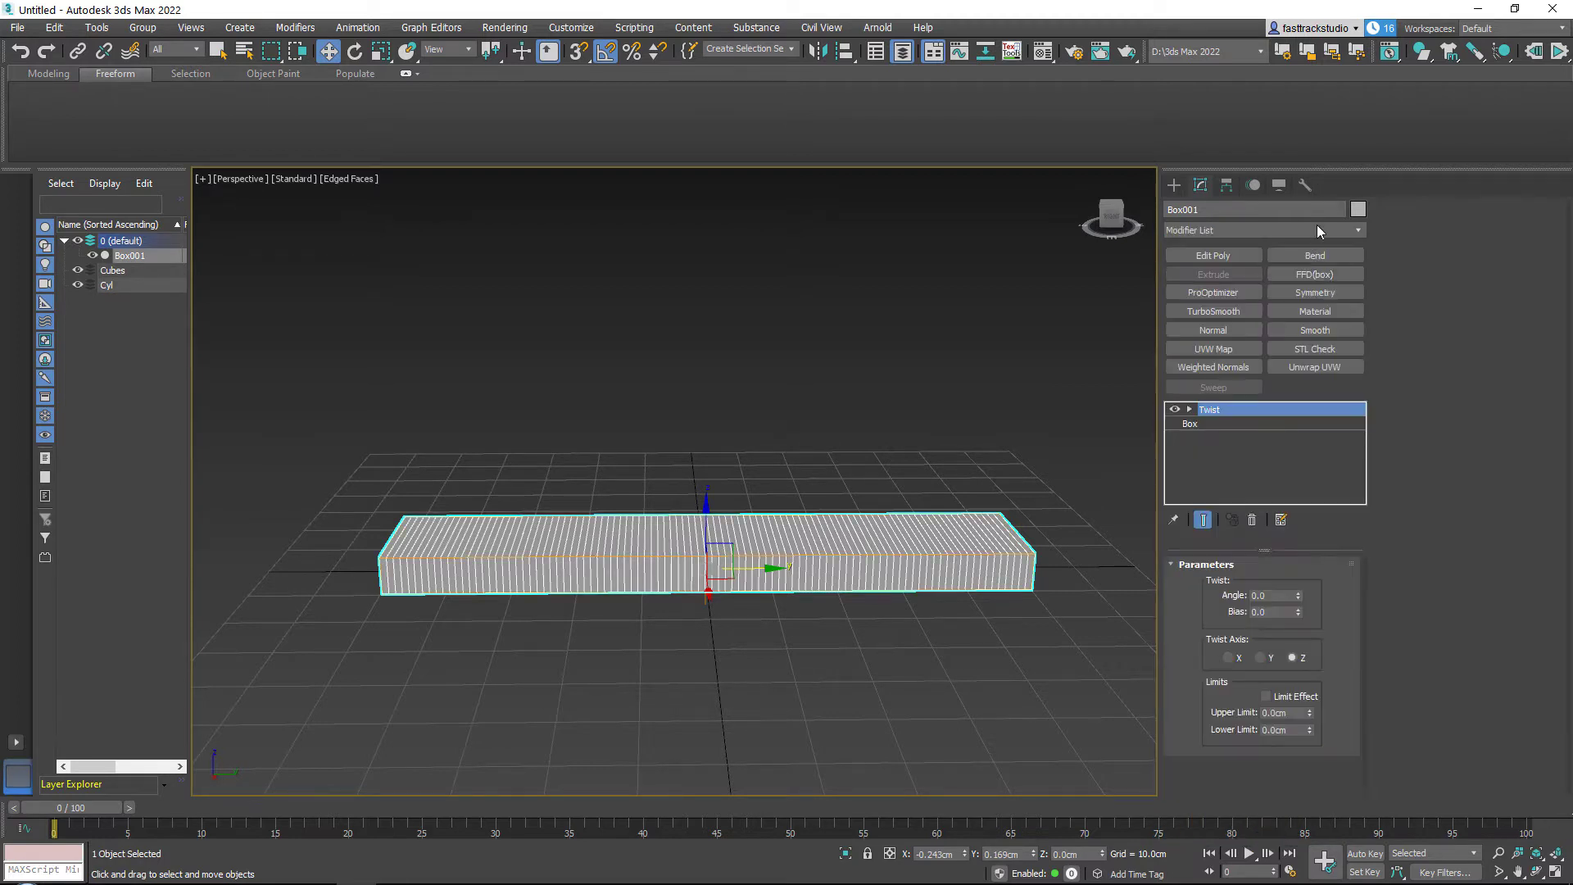
pyautogui.click(1316, 227)
pyautogui.moveTo(1355, 283); pyautogui.dragTo(1330, 687)
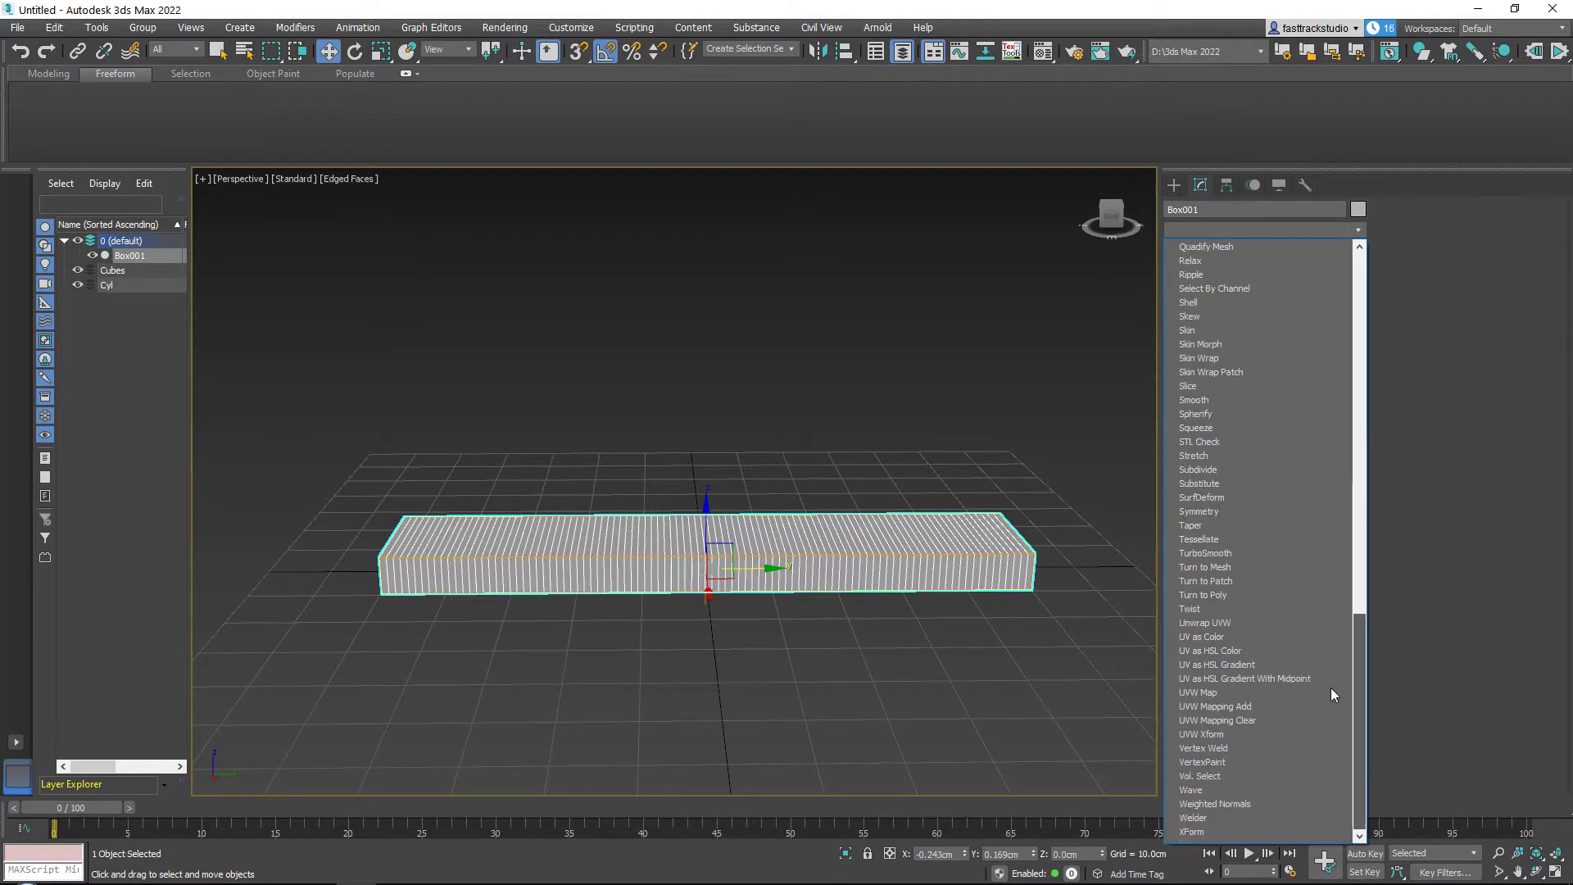
pyautogui.click(1212, 528)
# Step: Add a Skew modifier and a Wave modifier above Taper in the box's stack
pyautogui.click(1290, 229)
pyautogui.moveTo(1365, 305); pyautogui.dragTo(1368, 646)
pyautogui.scroll(1, 1239, 412)
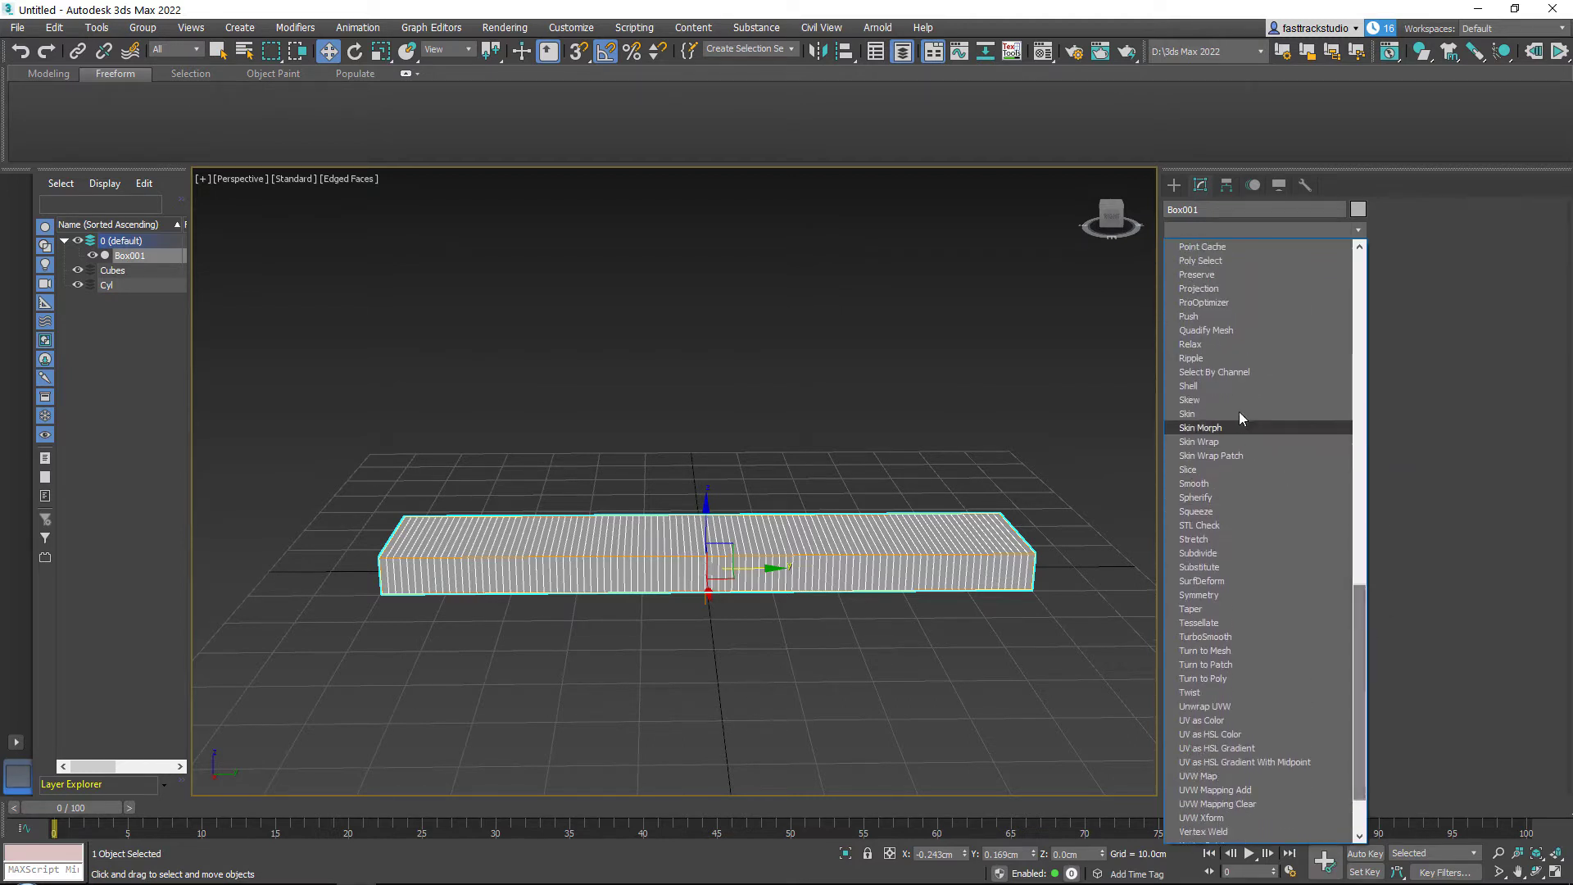
pyautogui.click(1232, 399)
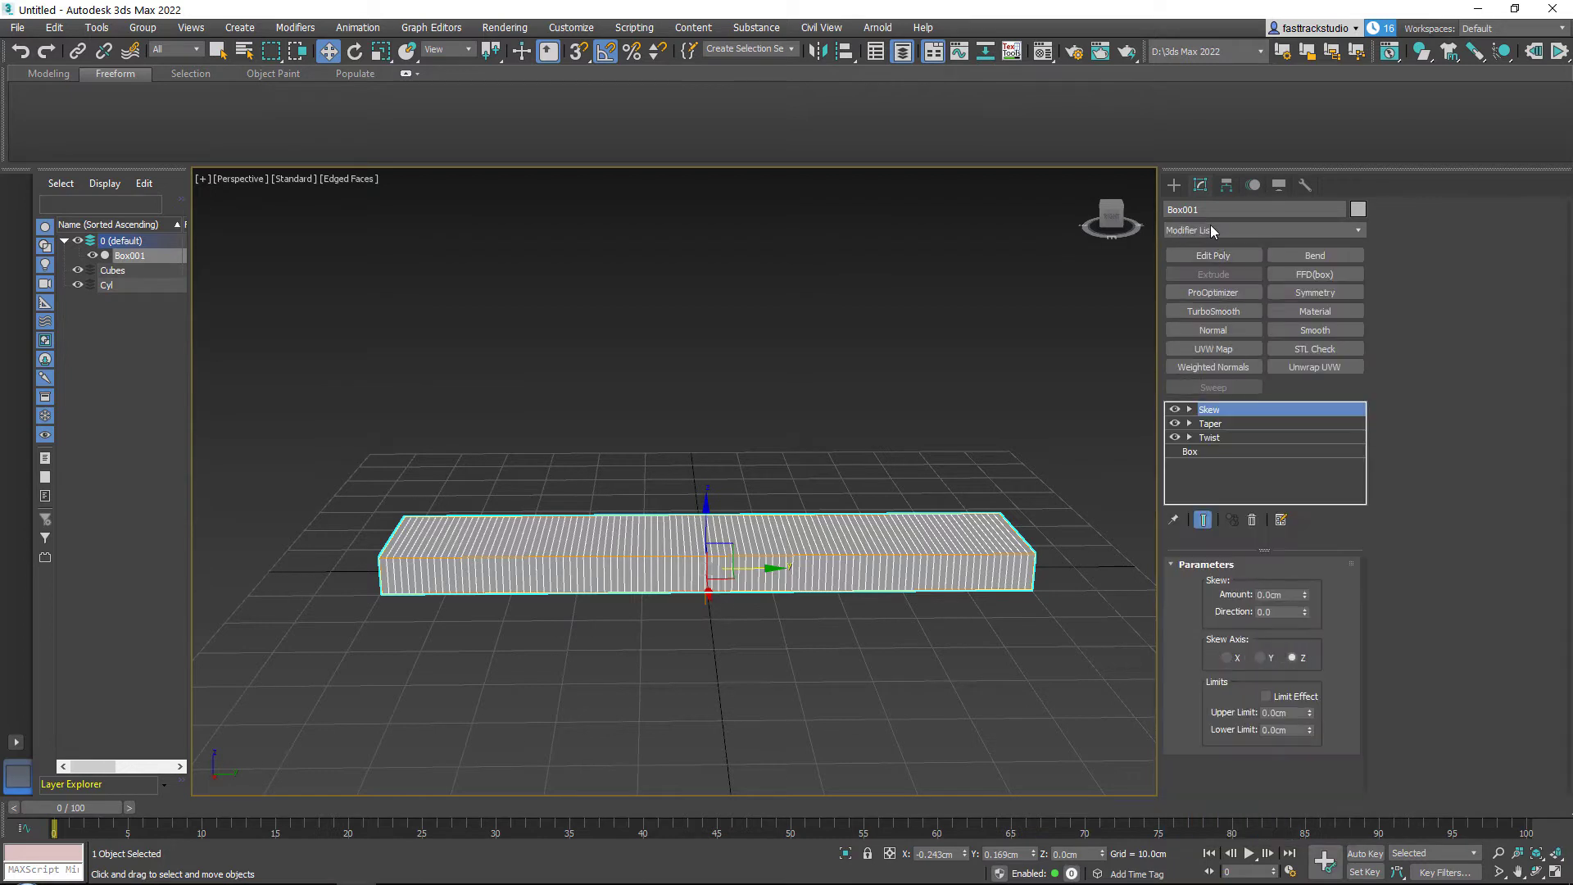
pyautogui.click(1211, 228)
pyautogui.moveTo(1354, 327); pyautogui.dragTo(1348, 756)
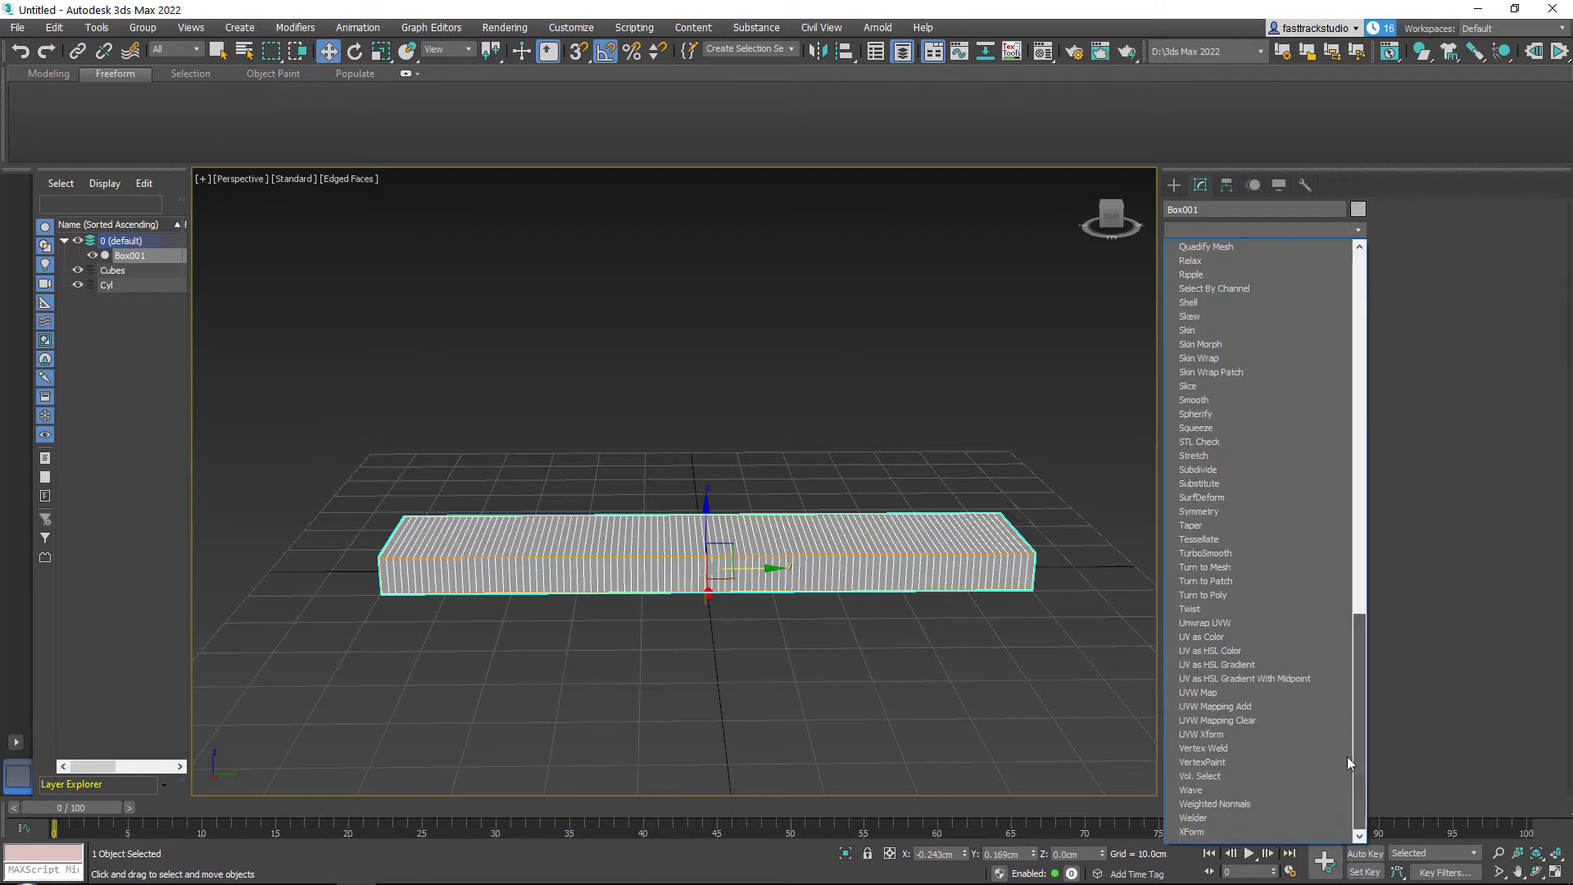
pyautogui.click(1229, 788)
# Step: Add a Squeeze modifier on top of the box's modifier stack
pyautogui.click(1264, 230)
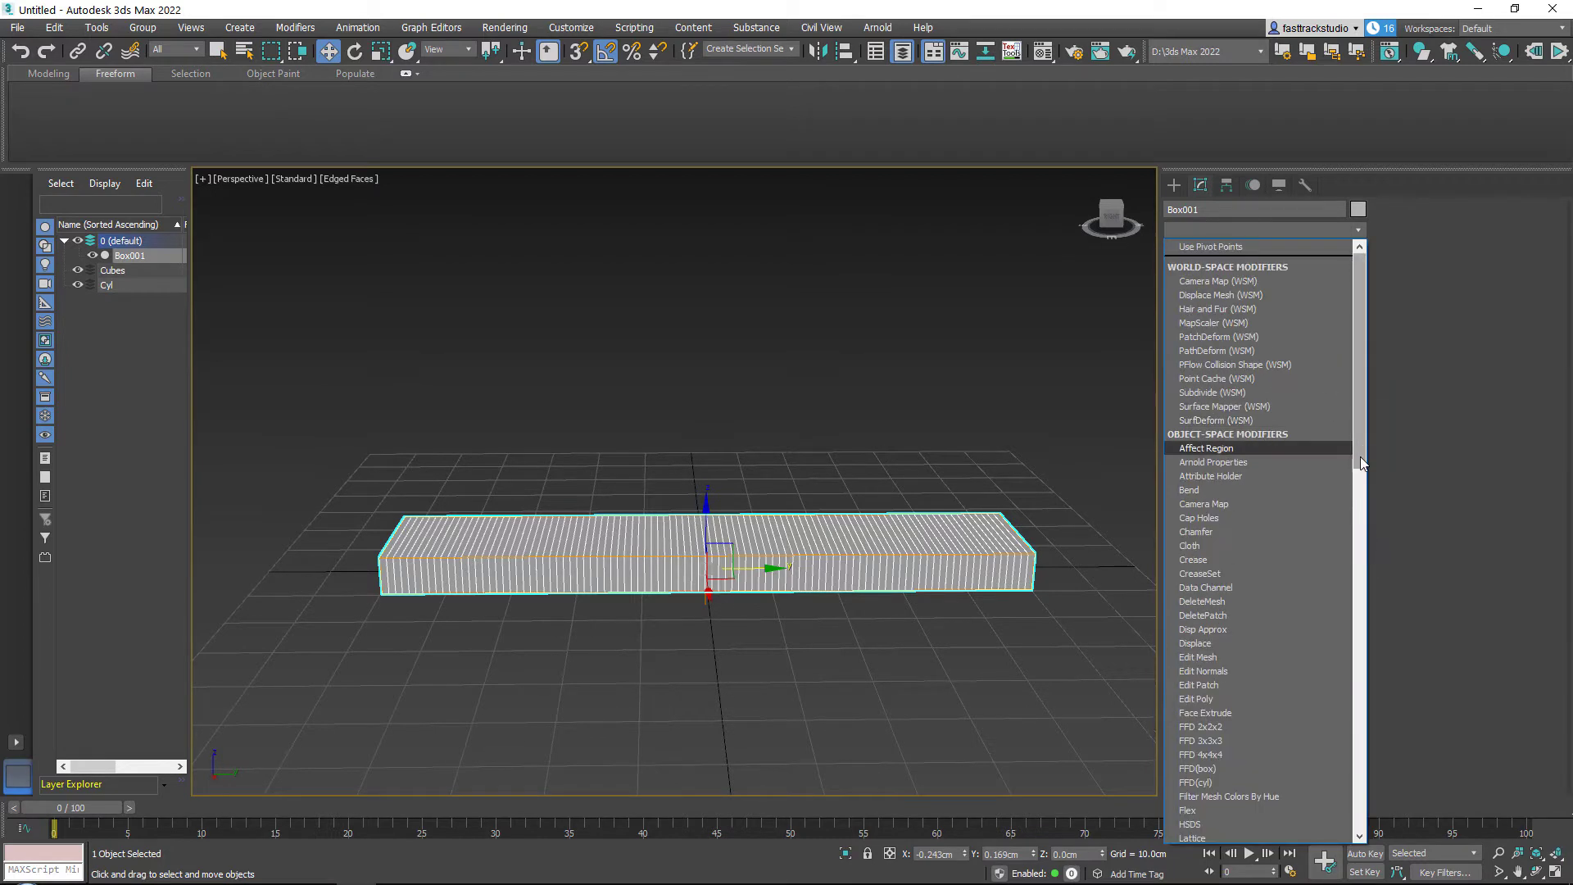
pyautogui.moveTo(1360, 455); pyautogui.dragTo(1388, 792)
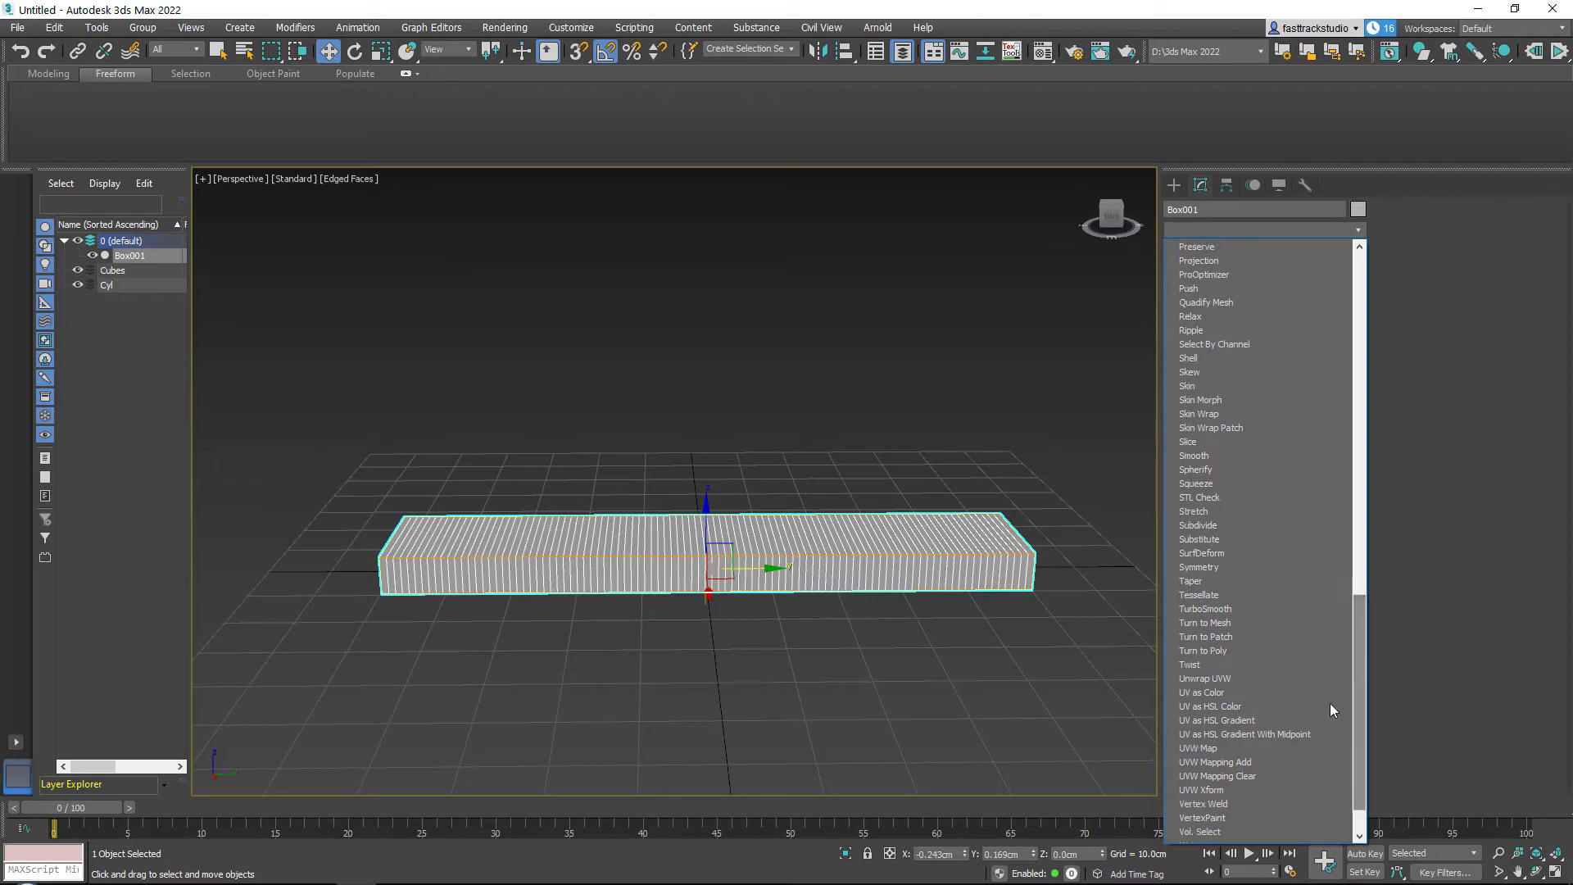
pyautogui.click(1244, 483)
# Step: Turn off the Squeeze, Wave, Skew and Taper modifiers and select Twist in the stack
pyautogui.click(1176, 409)
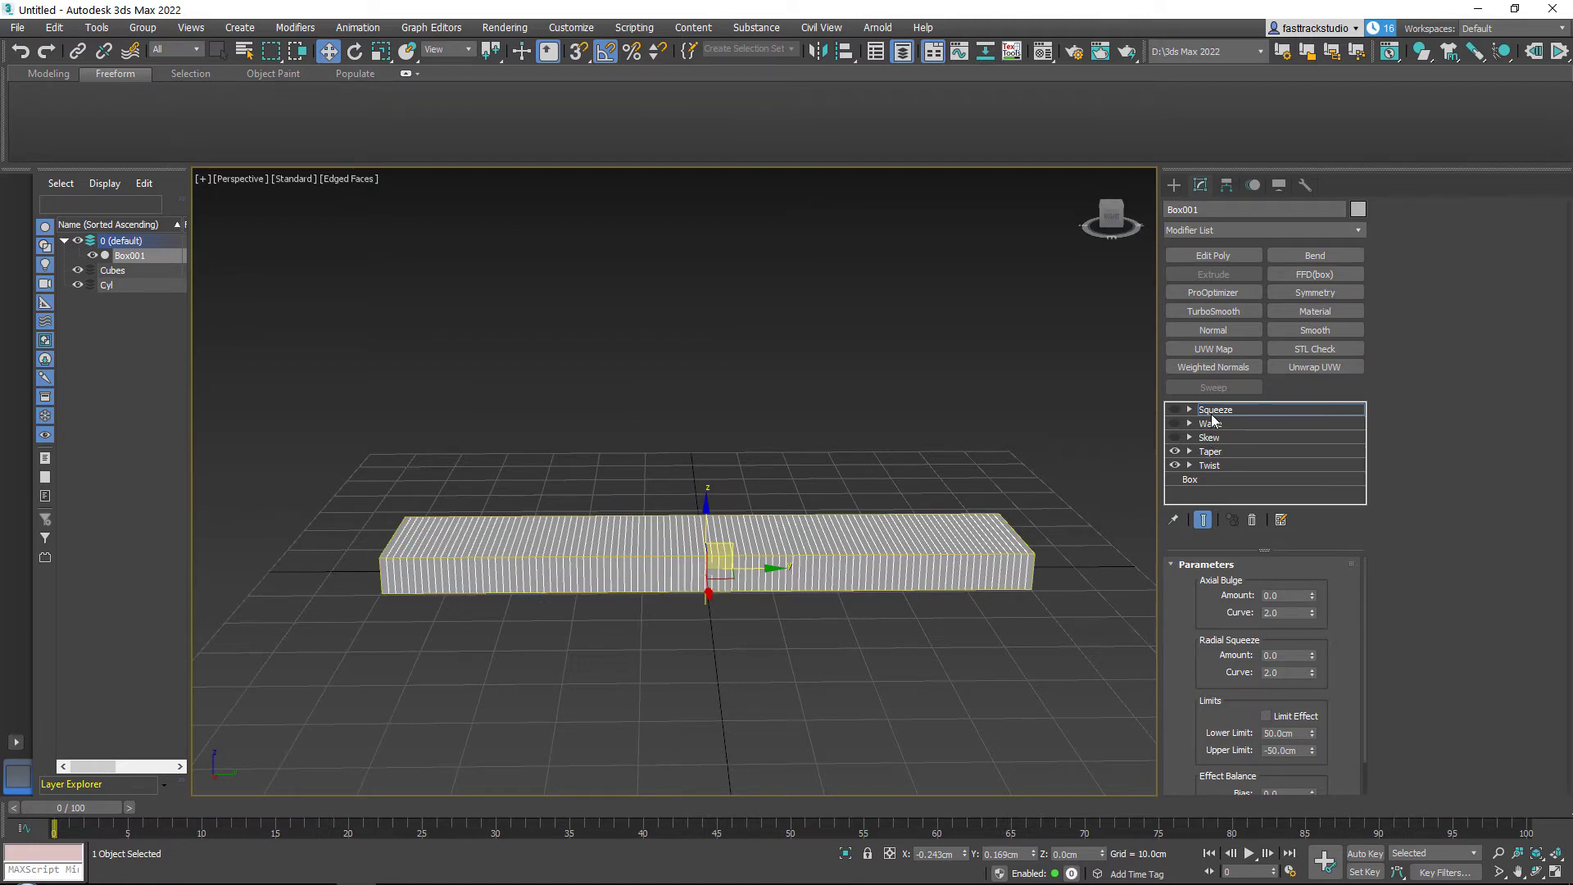
pyautogui.click(1213, 414)
pyautogui.click(1175, 451)
pyautogui.click(1226, 464)
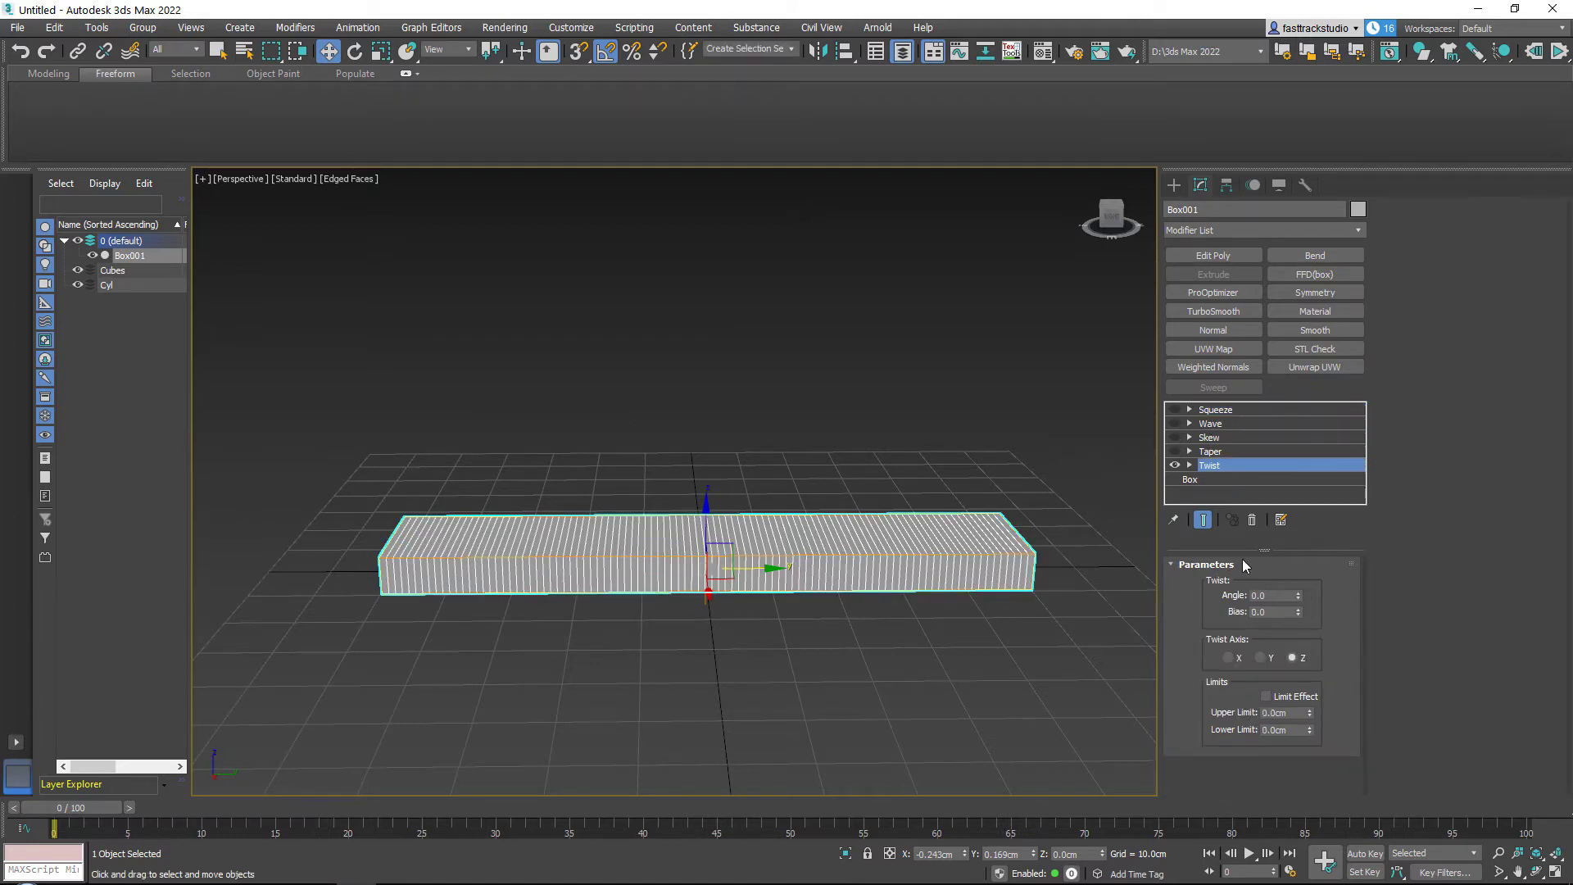
# Step: Twist the box by an angle of 191.5 about the Y axis, and turn off the Twist modifier
pyautogui.moveTo(1297, 595); pyautogui.dragTo(1122, 412)
pyautogui.click(1262, 657)
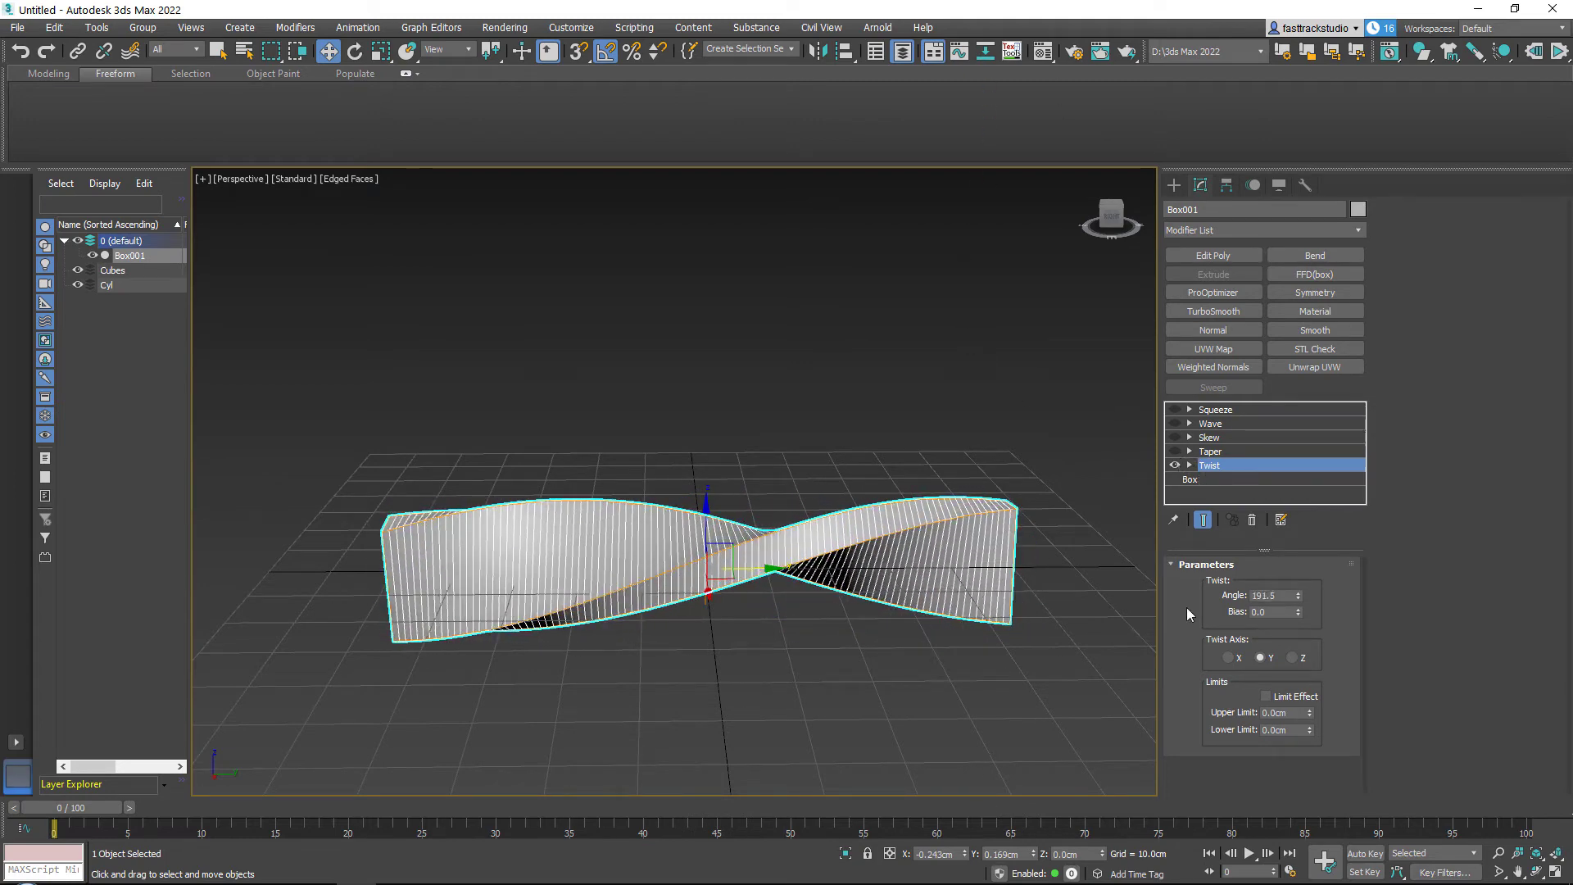
pyautogui.click(1175, 465)
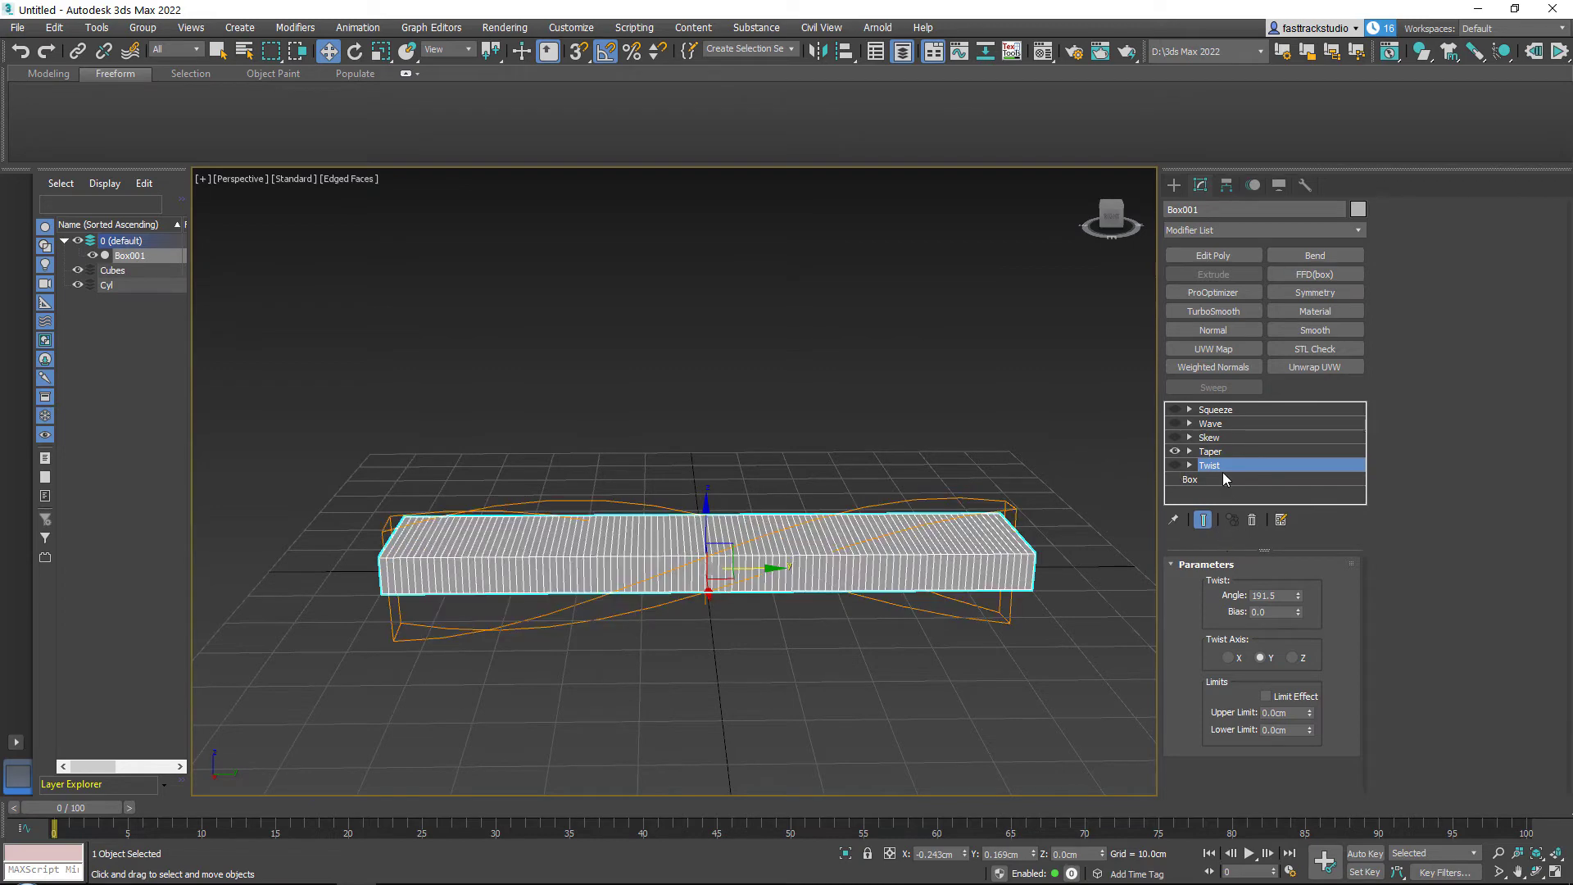
# Step: Taper the box with an amount of -1.68 and Y as the primary taper axis
pyautogui.click(1211, 452)
pyautogui.moveTo(1300, 596); pyautogui.dragTo(1298, 686)
pyautogui.click(1280, 656)
pyautogui.keyDown('alt'); pyautogui.moveTo(913, 521); pyautogui.dragTo(918, 639, button='middle'); pyautogui.keyUp('alt')
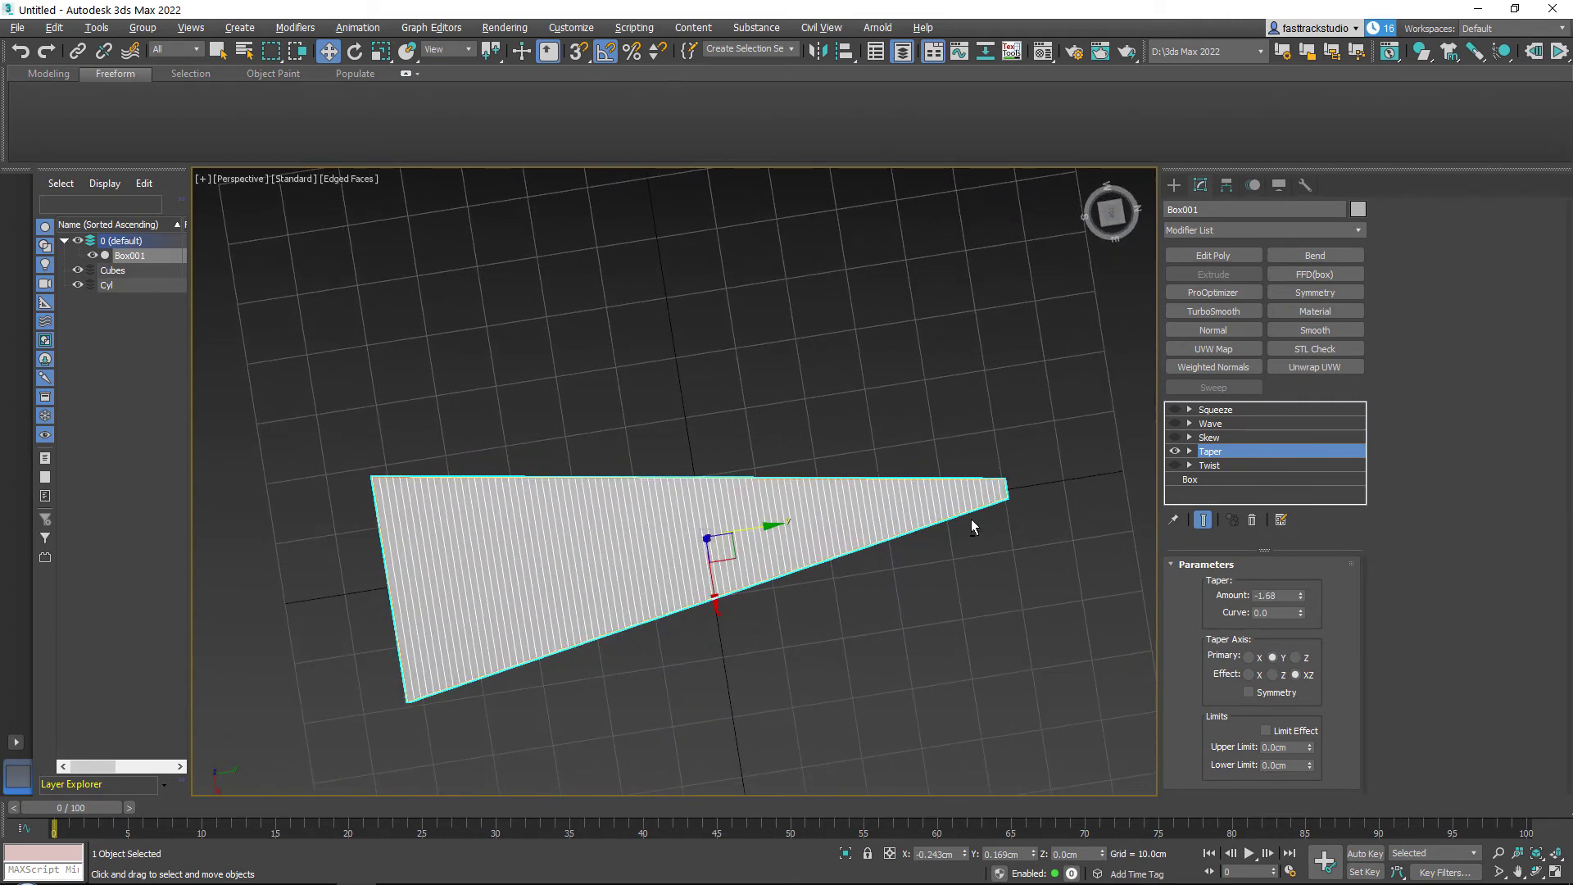
pyautogui.keyDown('alt'); pyautogui.moveTo(971, 523); pyautogui.dragTo(906, 380, button='middle'); pyautogui.keyUp('alt')
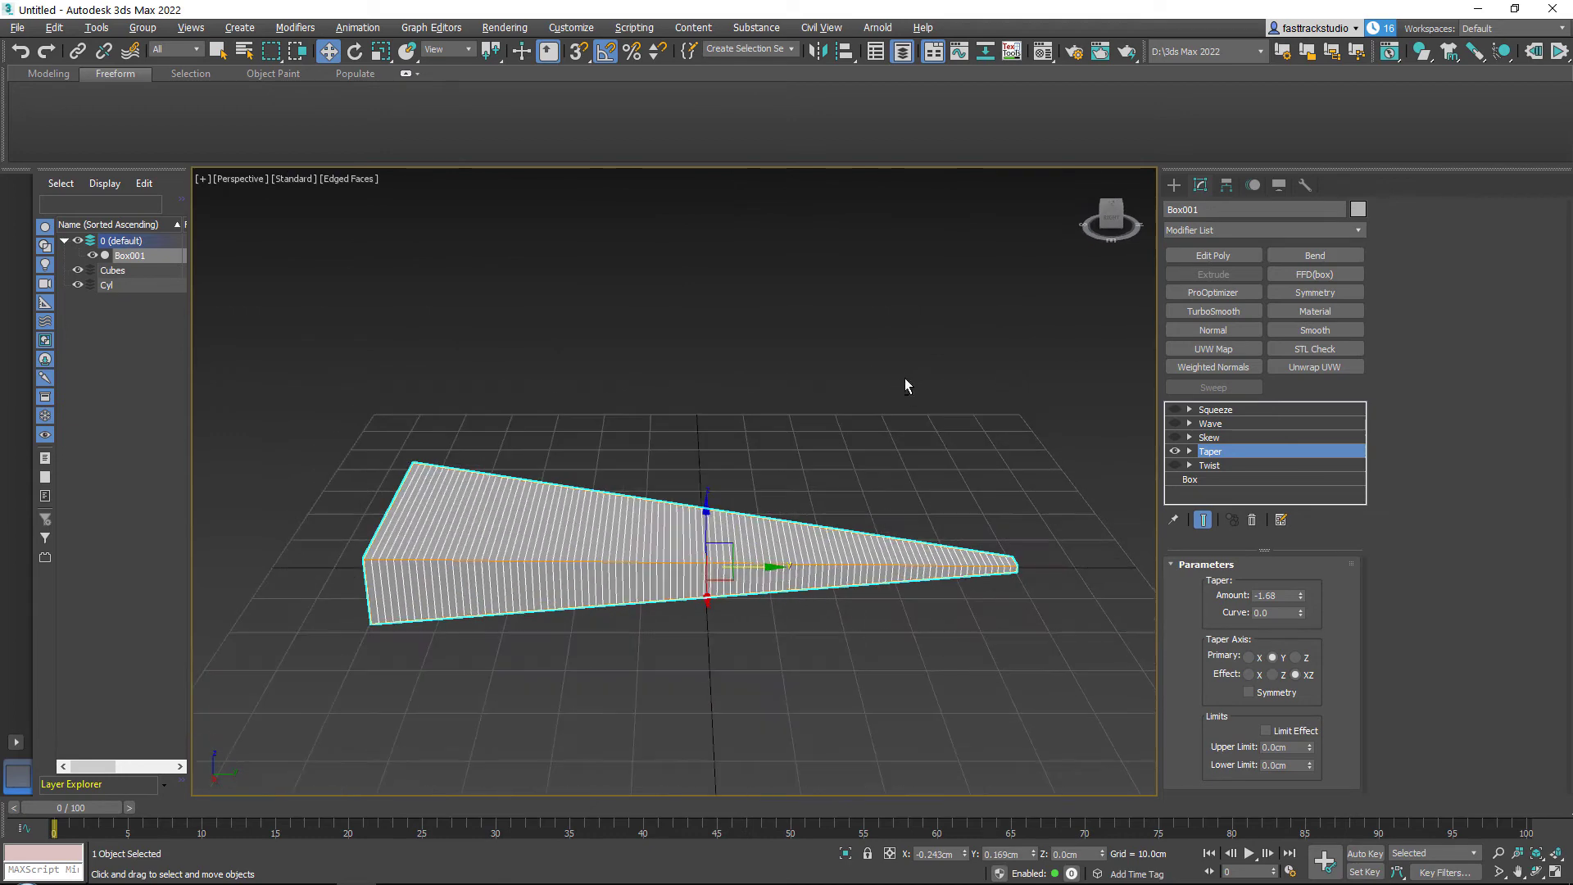
# Step: Limit the Taper effect to X, and change the primary axis to X with an amount of -1.86
pyautogui.click(1273, 676)
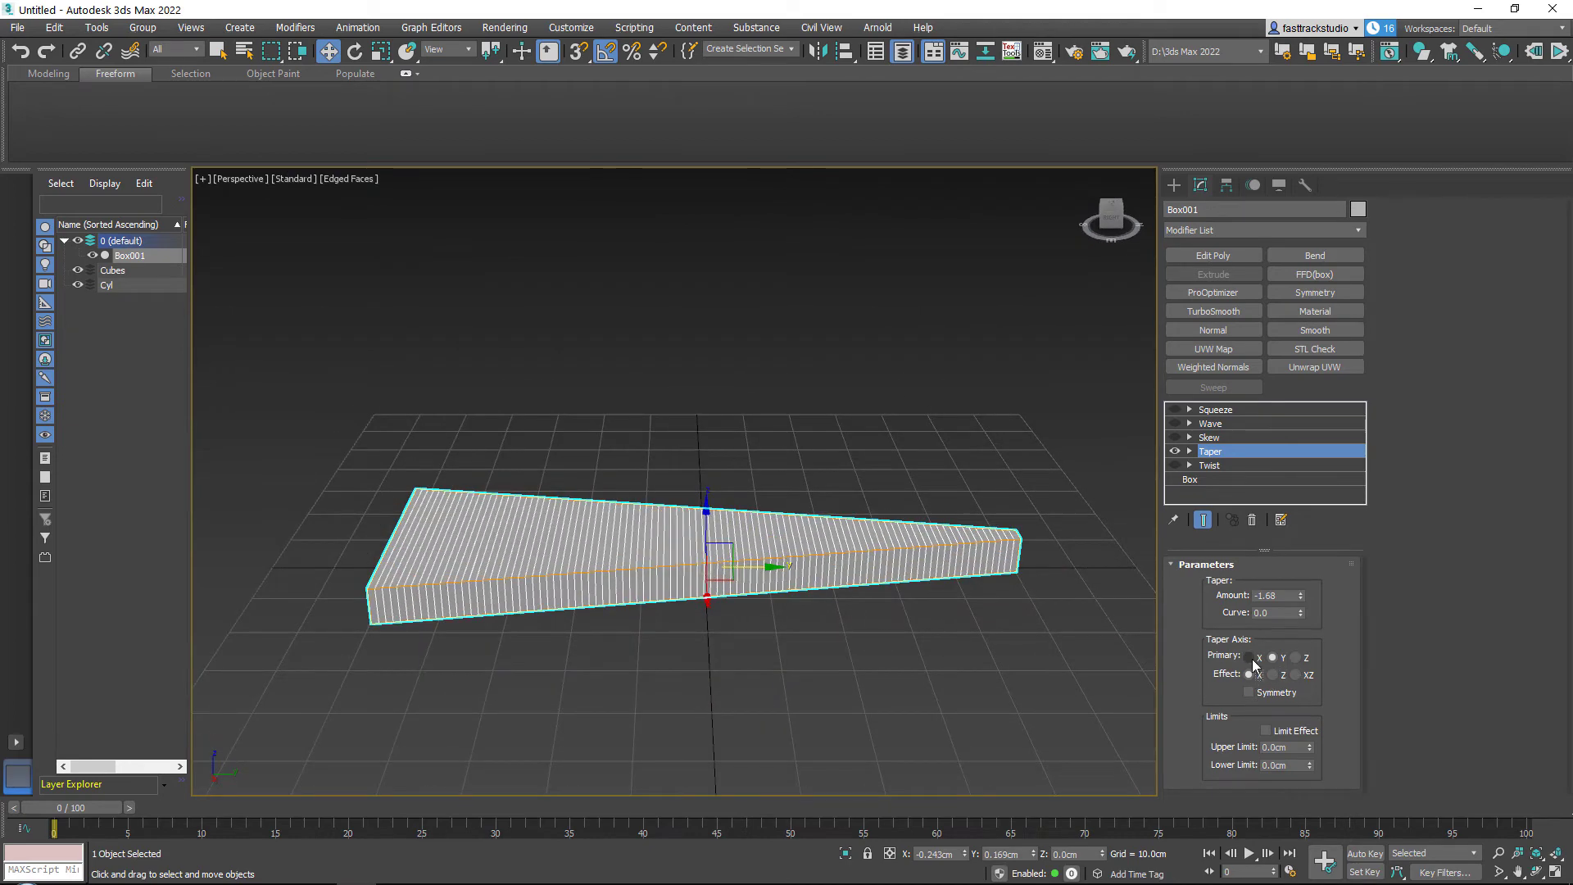
pyautogui.click(1249, 657)
pyautogui.keyDown('alt'); pyautogui.moveTo(1075, 638); pyautogui.dragTo(764, 505, button='middle'); pyautogui.keyUp('alt')
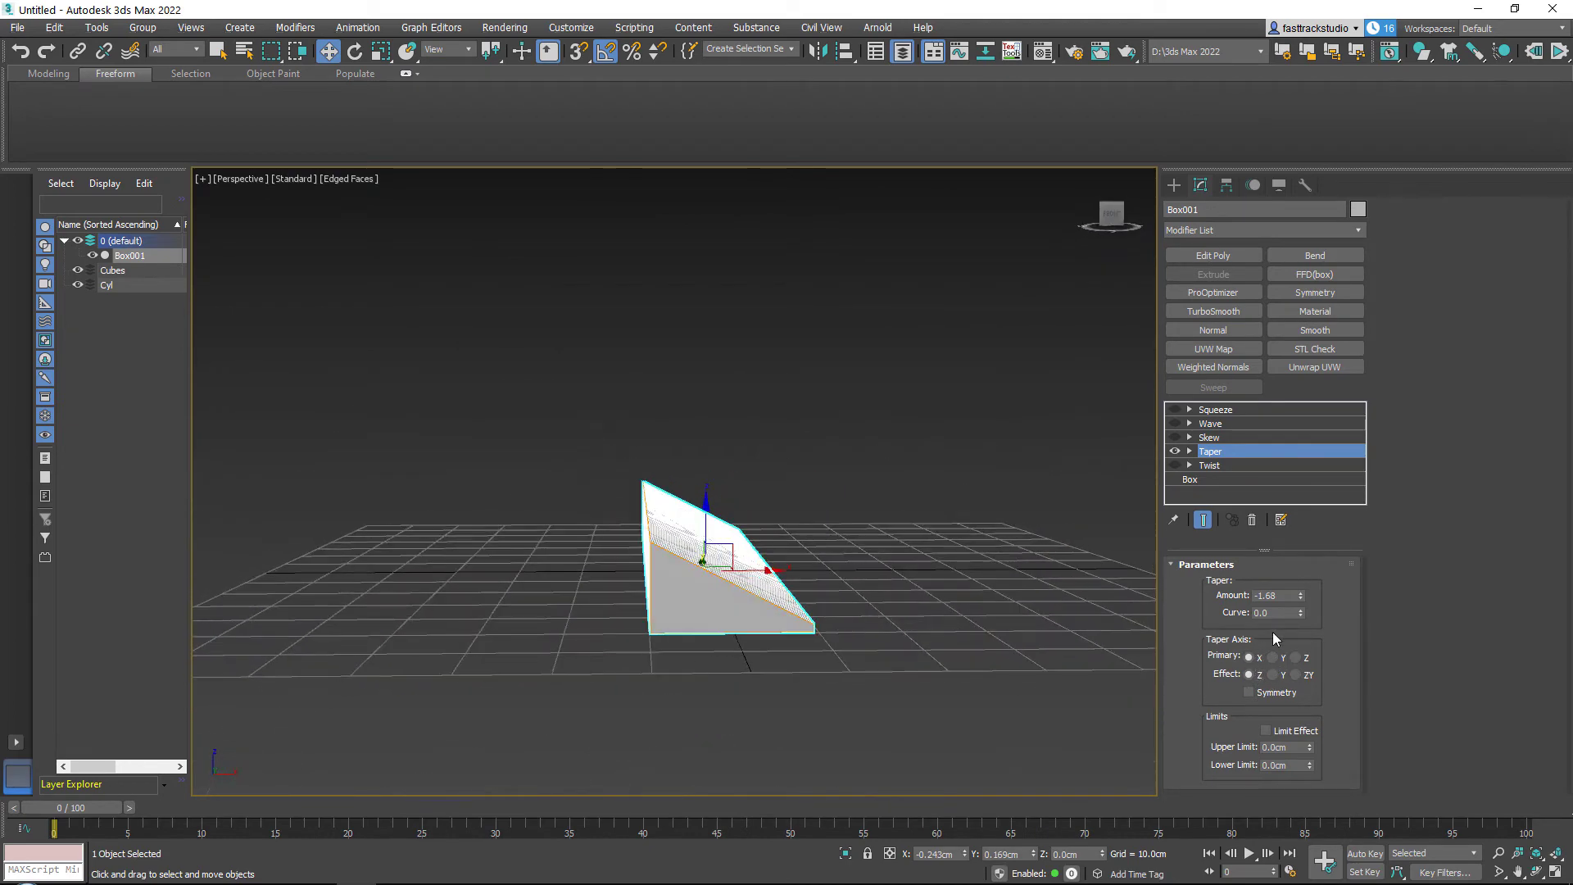
pyautogui.moveTo(1306, 600); pyautogui.dragTo(1333, 578)
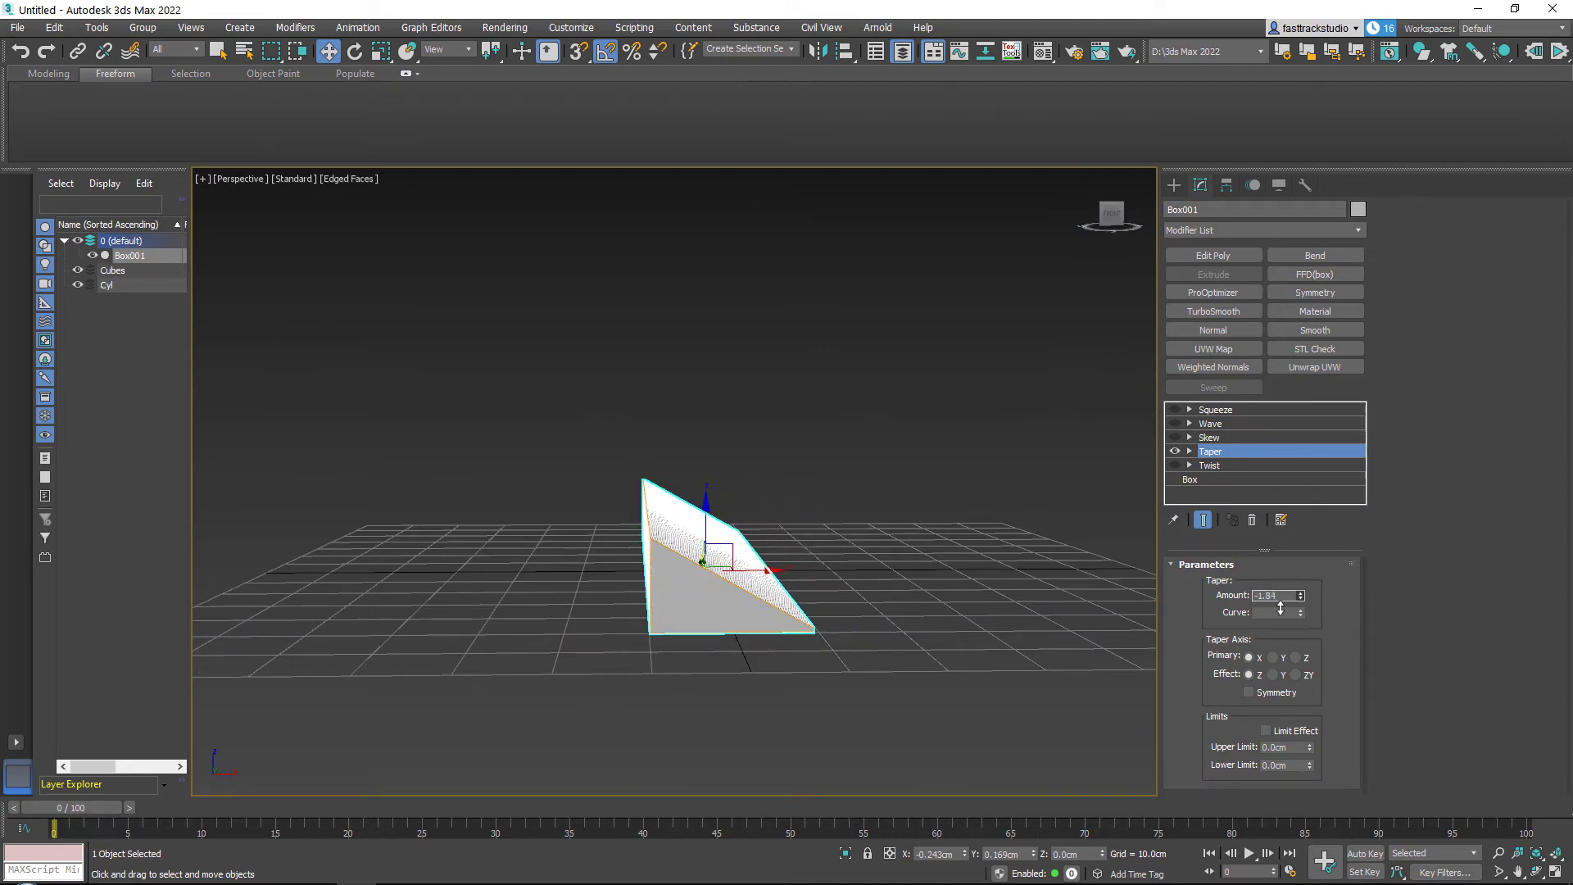
pyautogui.keyDown('alt'); pyautogui.moveTo(721, 508); pyautogui.dragTo(942, 516, button='middle'); pyautogui.keyUp('alt')
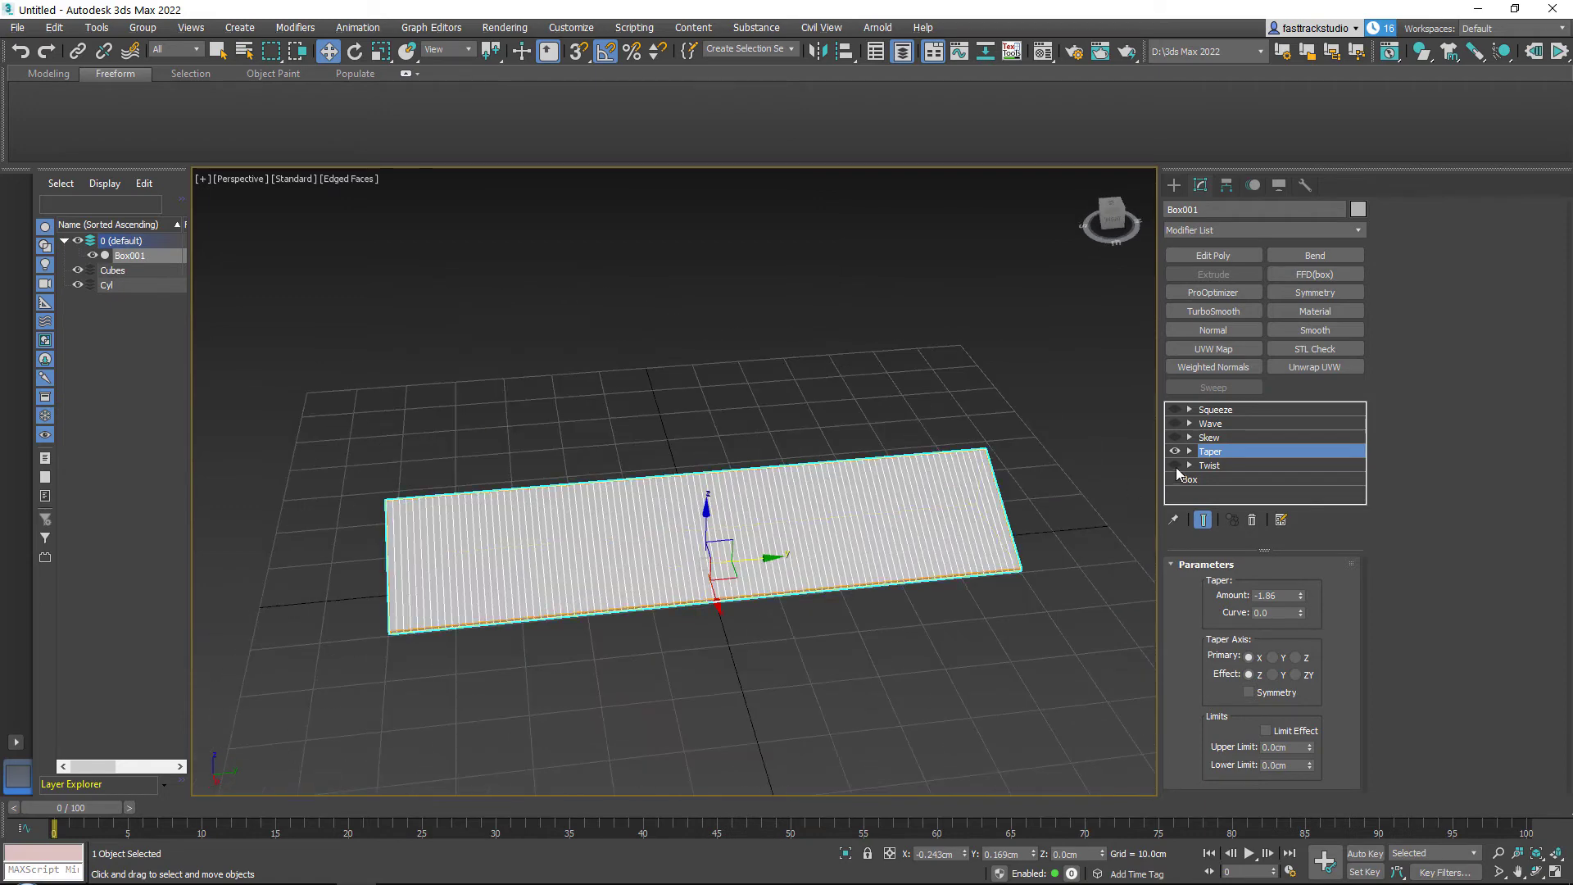
# Step: Replace the active Taper with Skew, and skew the box by 78.435 cm along the Y axis
pyautogui.click(1176, 451)
pyautogui.click(1175, 437)
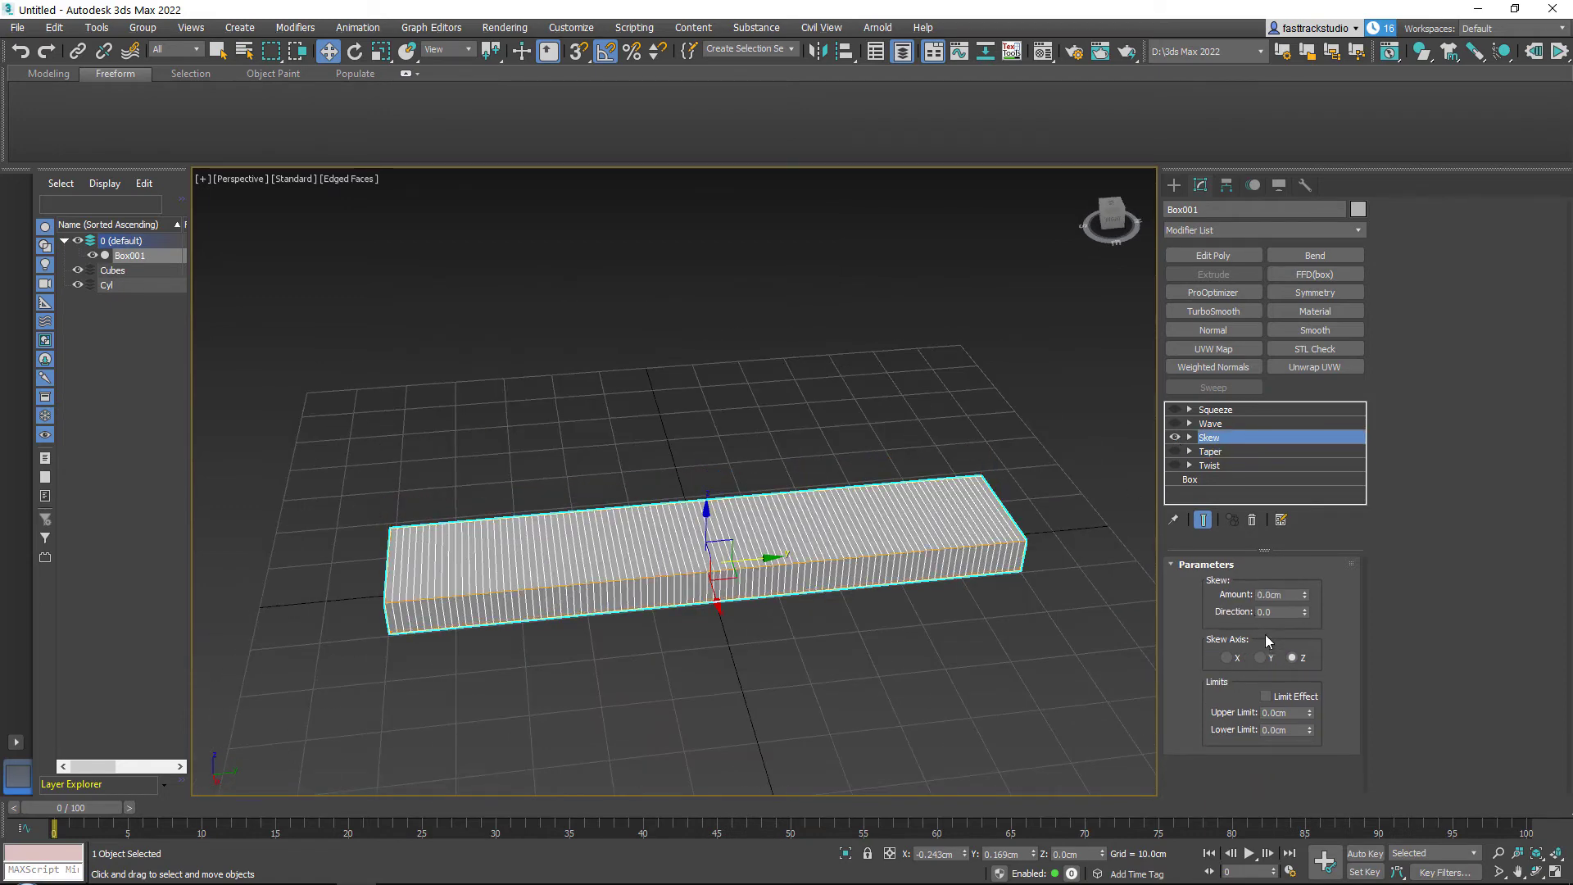
pyautogui.moveTo(1306, 598); pyautogui.dragTo(844, 719)
pyautogui.click(1263, 657)
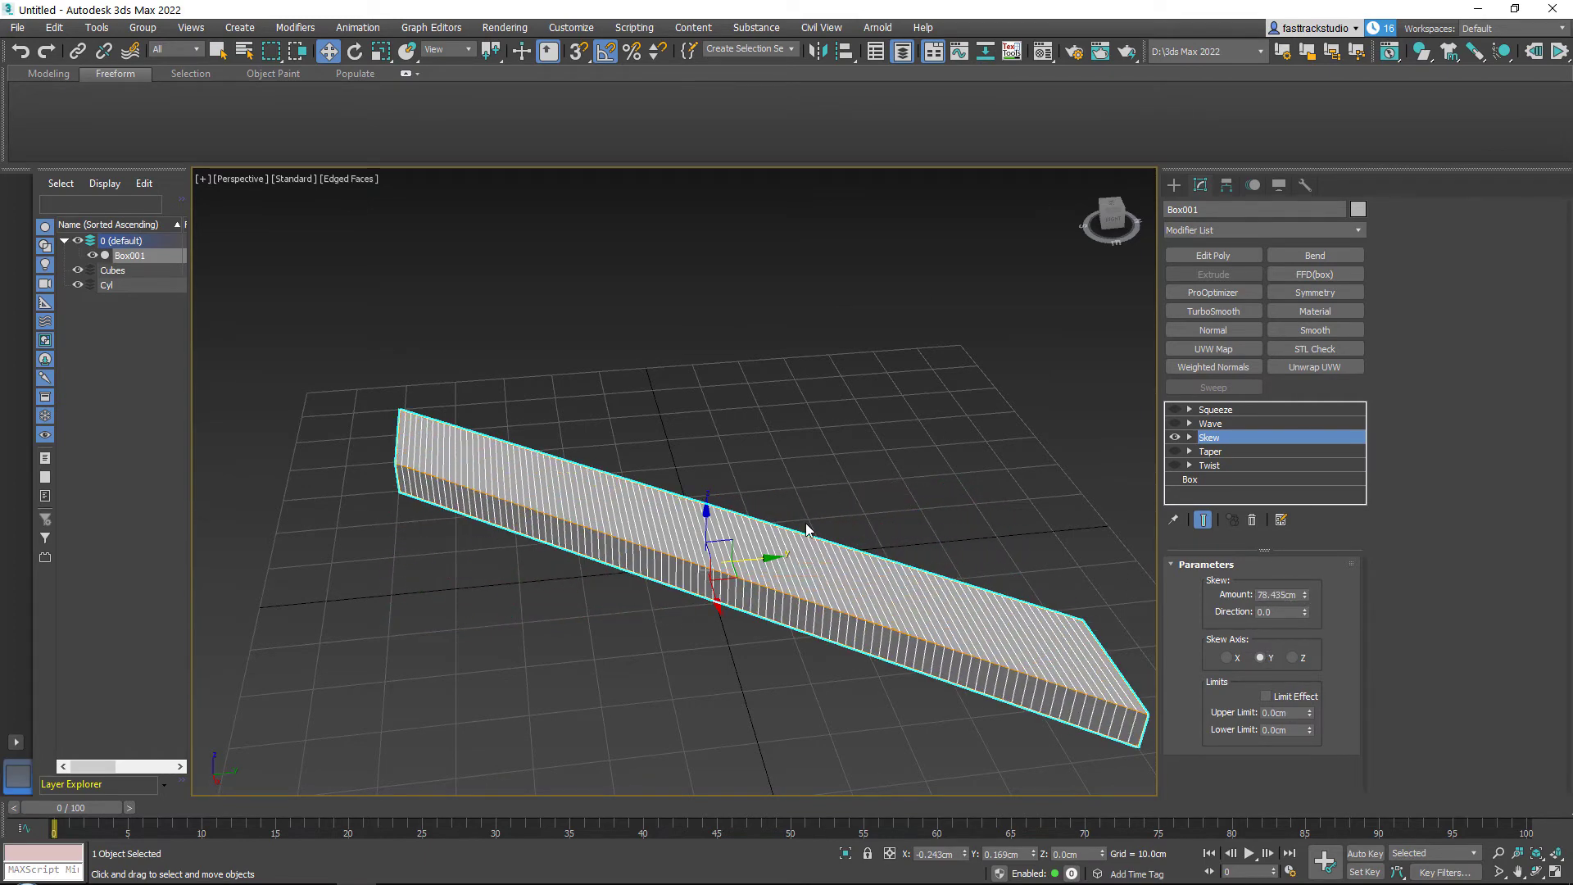
# Step: Change the Skew amount to -16.471 cm and turn off the Skew modifier
pyautogui.keyDown('alt'); pyautogui.moveTo(844, 720); pyautogui.dragTo(1030, 627, button='middle'); pyautogui.keyUp('alt')
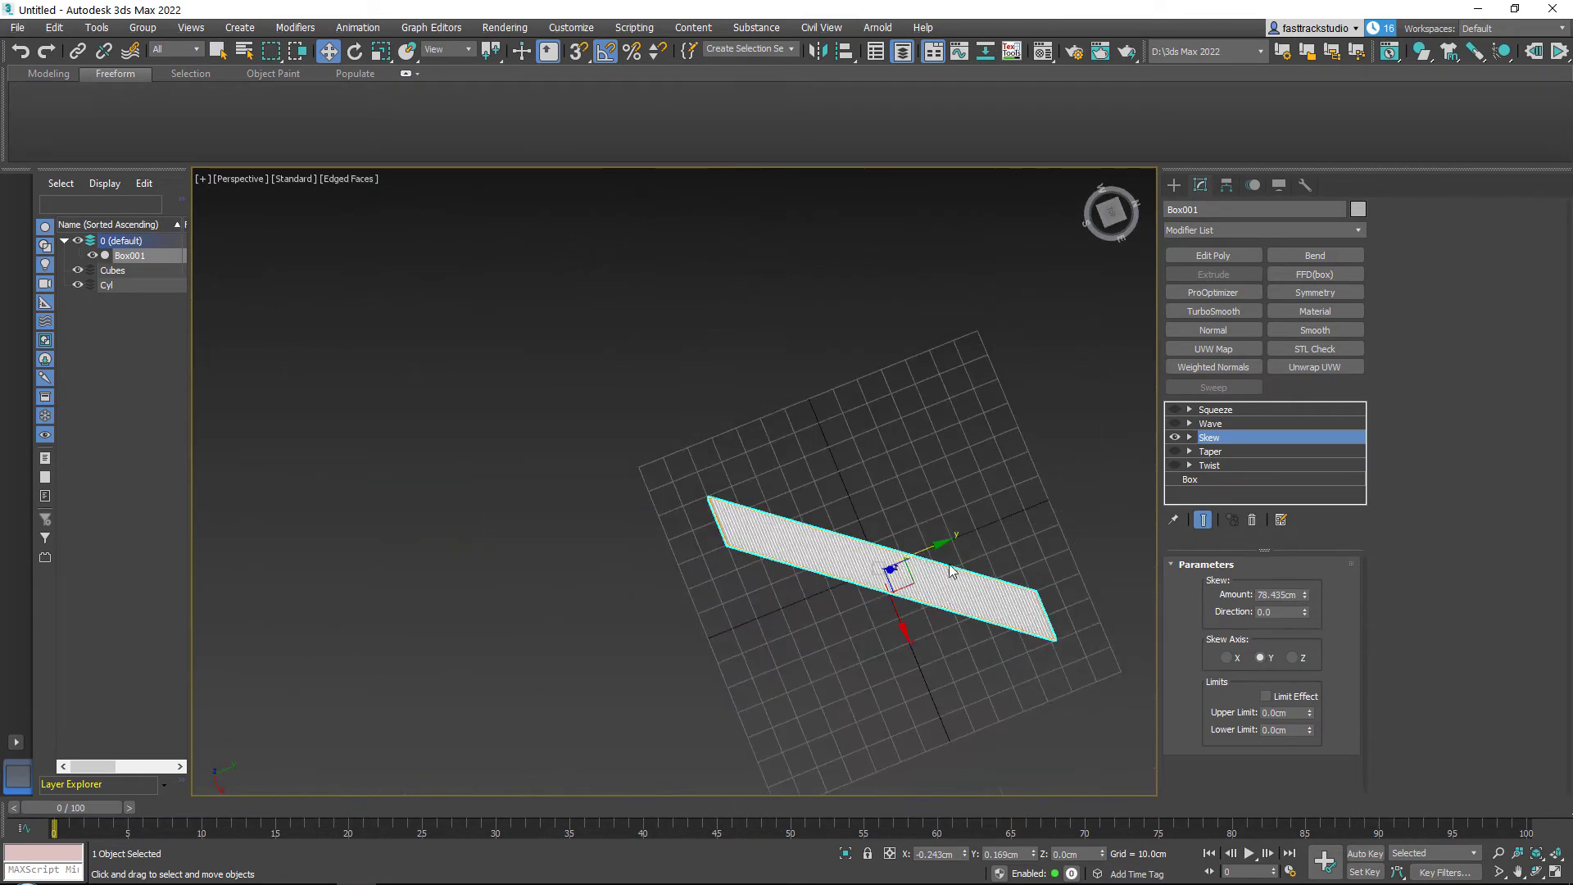
pyautogui.moveTo(950, 571); pyautogui.dragTo(772, 504, button='middle')
pyautogui.moveTo(1305, 598); pyautogui.dragTo(1229, 514)
pyautogui.click(1175, 439)
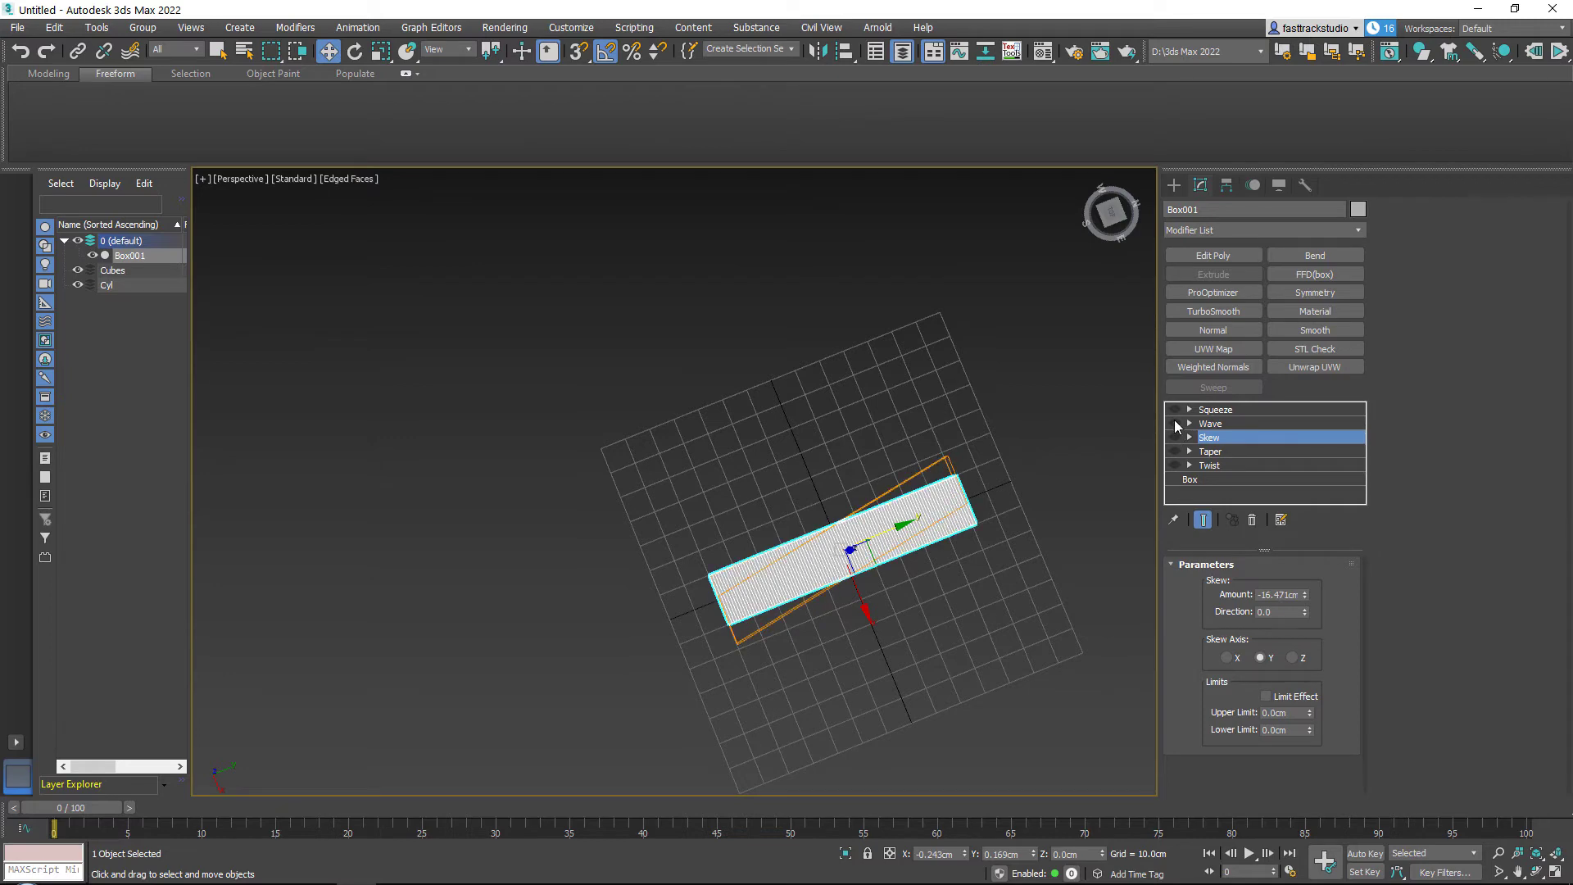
# Step: Turn on Wave and set Amplitude 1 to 14.615 cm, Amplitude 2 to 8.27 cm and Wave Length to 107.5 cm
pyautogui.click(1175, 425)
pyautogui.keyDown('alt'); pyautogui.moveTo(932, 514); pyautogui.dragTo(889, 430, button='middle'); pyautogui.keyUp('alt')
pyautogui.click(1228, 426)
pyautogui.scroll(3, 1071, 574)
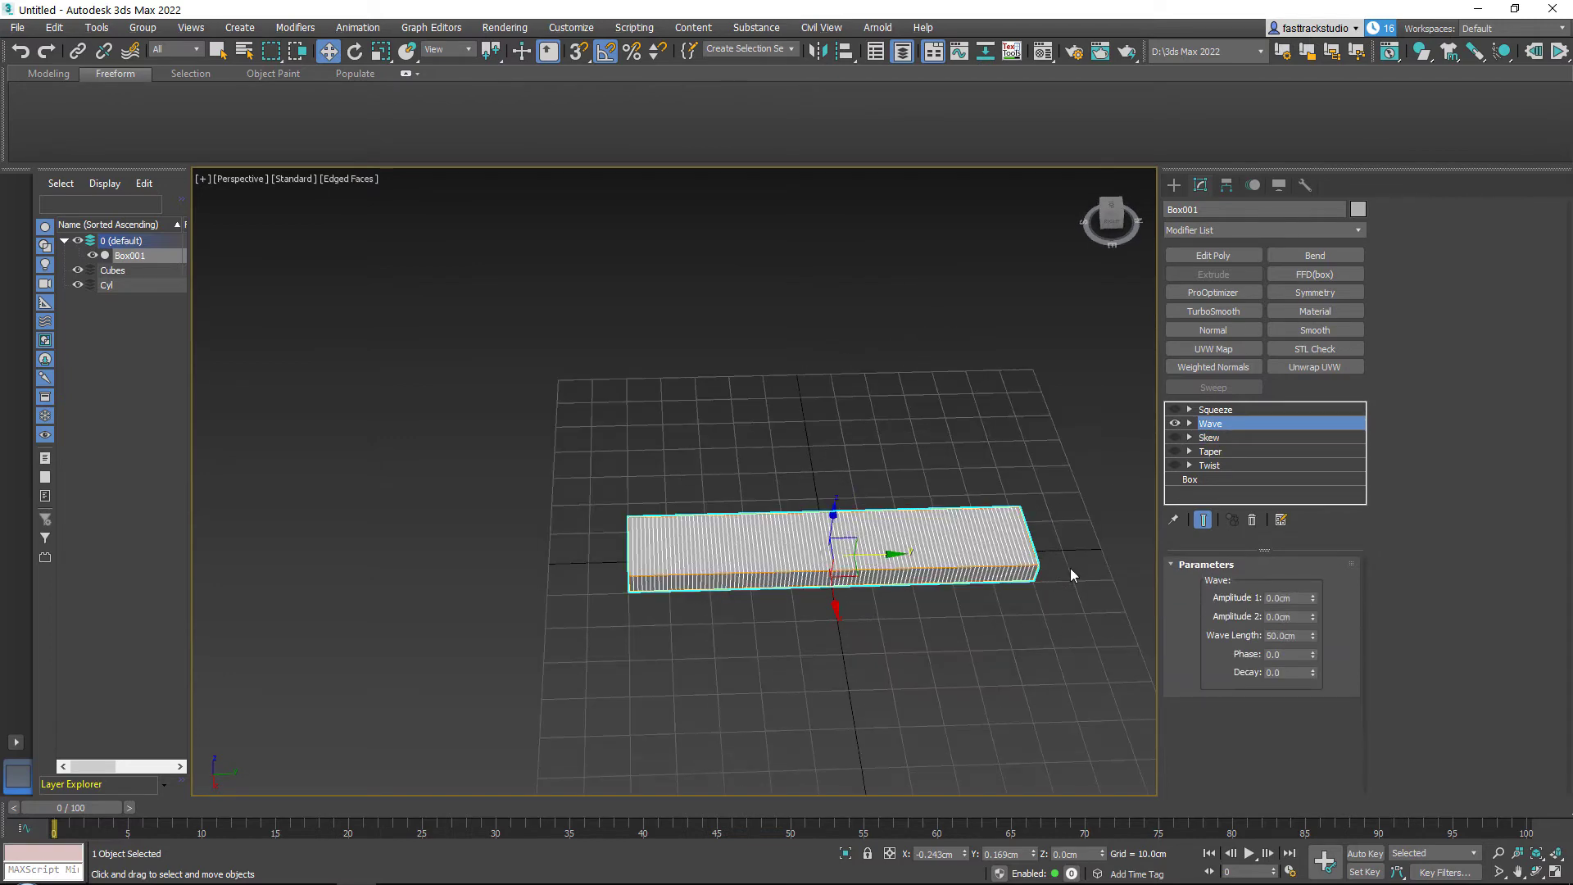
pyautogui.scroll(3, 934, 478)
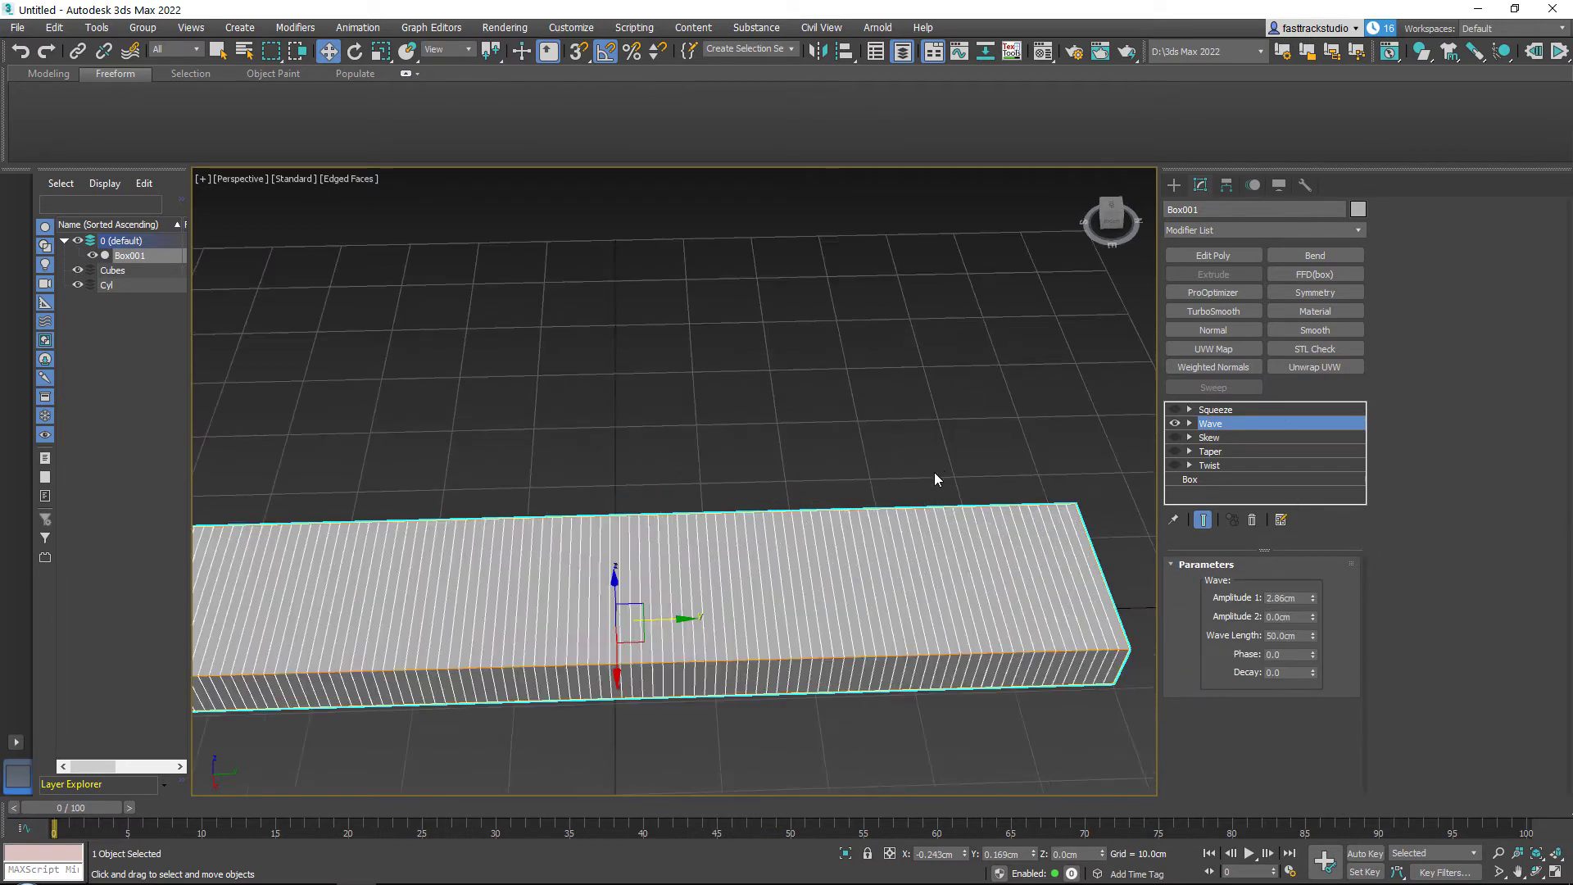
pyautogui.scroll(-2, 952, 470)
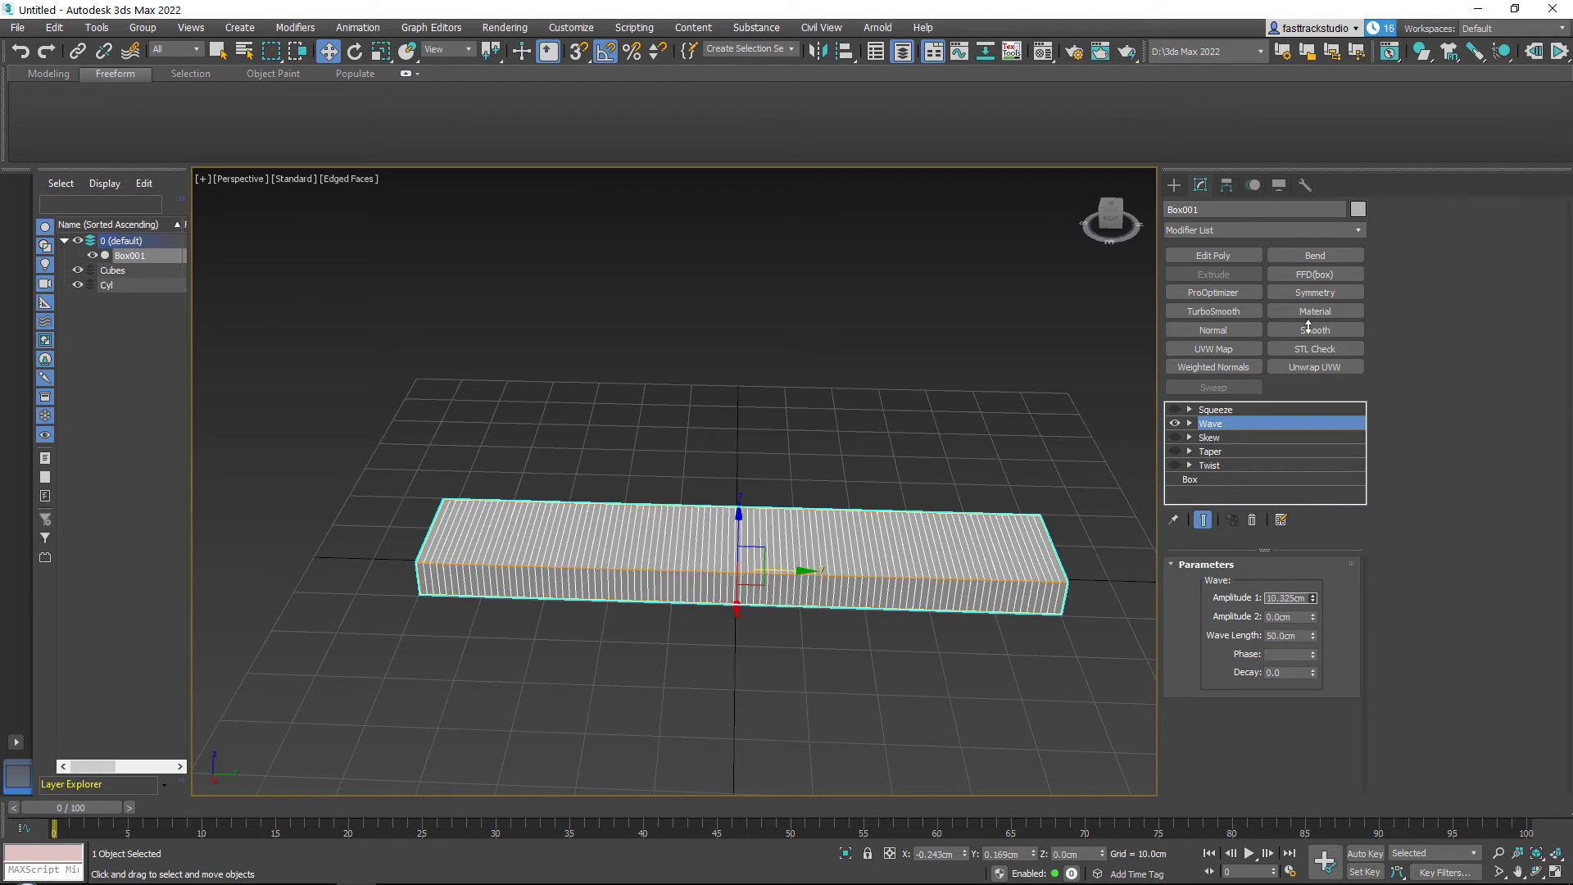
pyautogui.moveTo(1314, 617); pyautogui.dragTo(1314, 564)
pyautogui.moveTo(826, 647)
pyautogui.keyDown('alt'); pyautogui.mouseDown(button='middle')
pyautogui.moveTo(829, 604)
pyautogui.moveTo(828, 627)
pyautogui.mouseUp(button='middle'); pyautogui.keyUp('alt')
pyautogui.moveTo(1314, 636); pyautogui.dragTo(1318, 573)
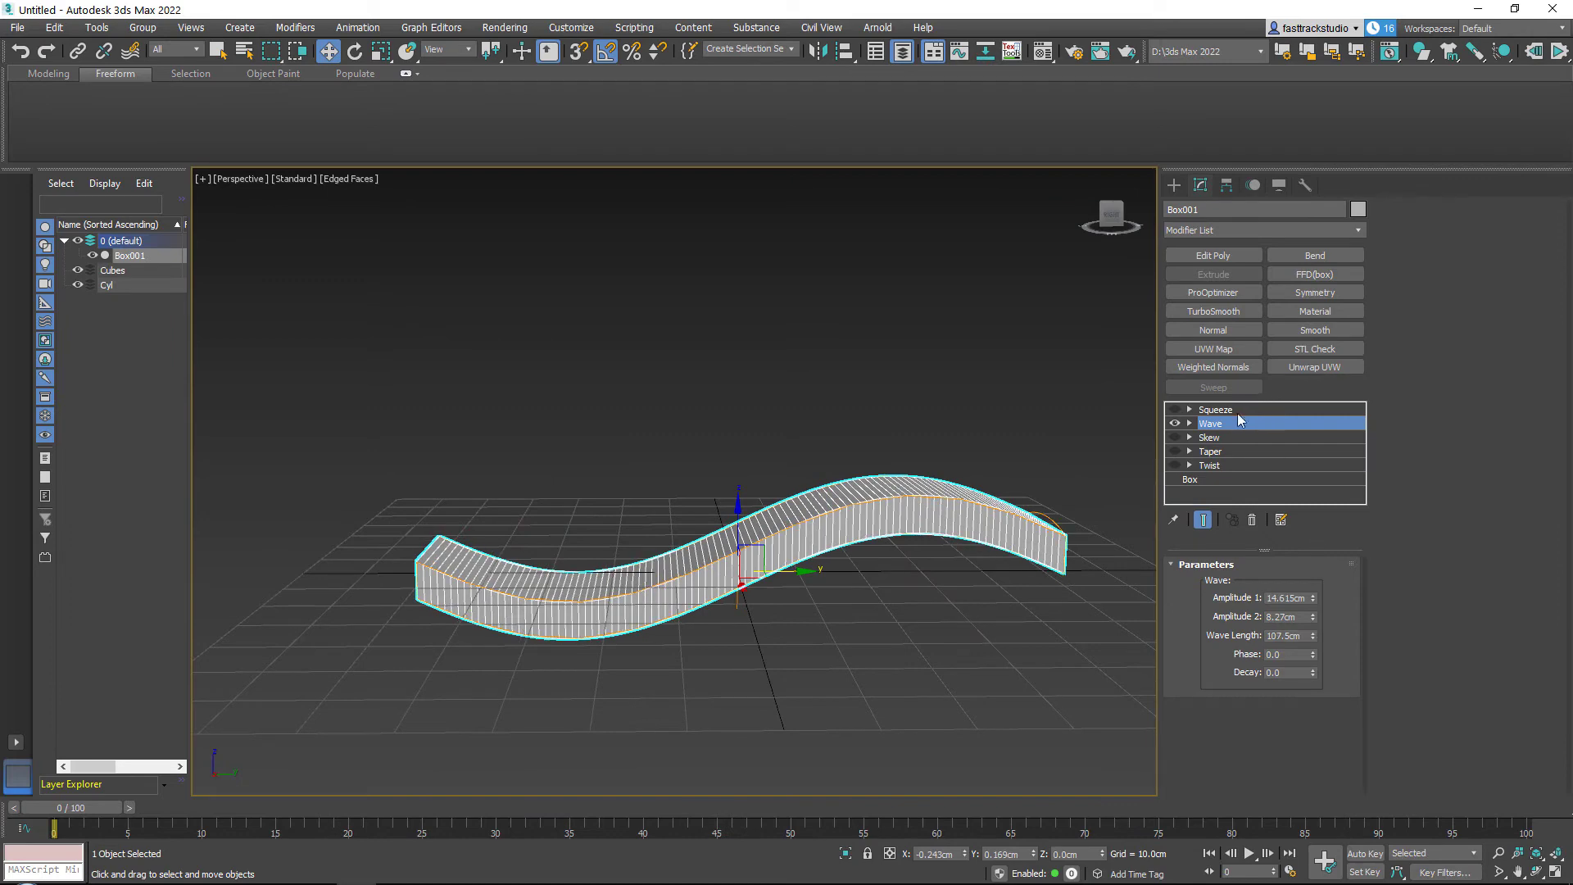
# Step: Move the Wave modifier's center to about Y 2.1 cm, Z -6.85 cm, and turn off Wave
pyautogui.click(1189, 424)
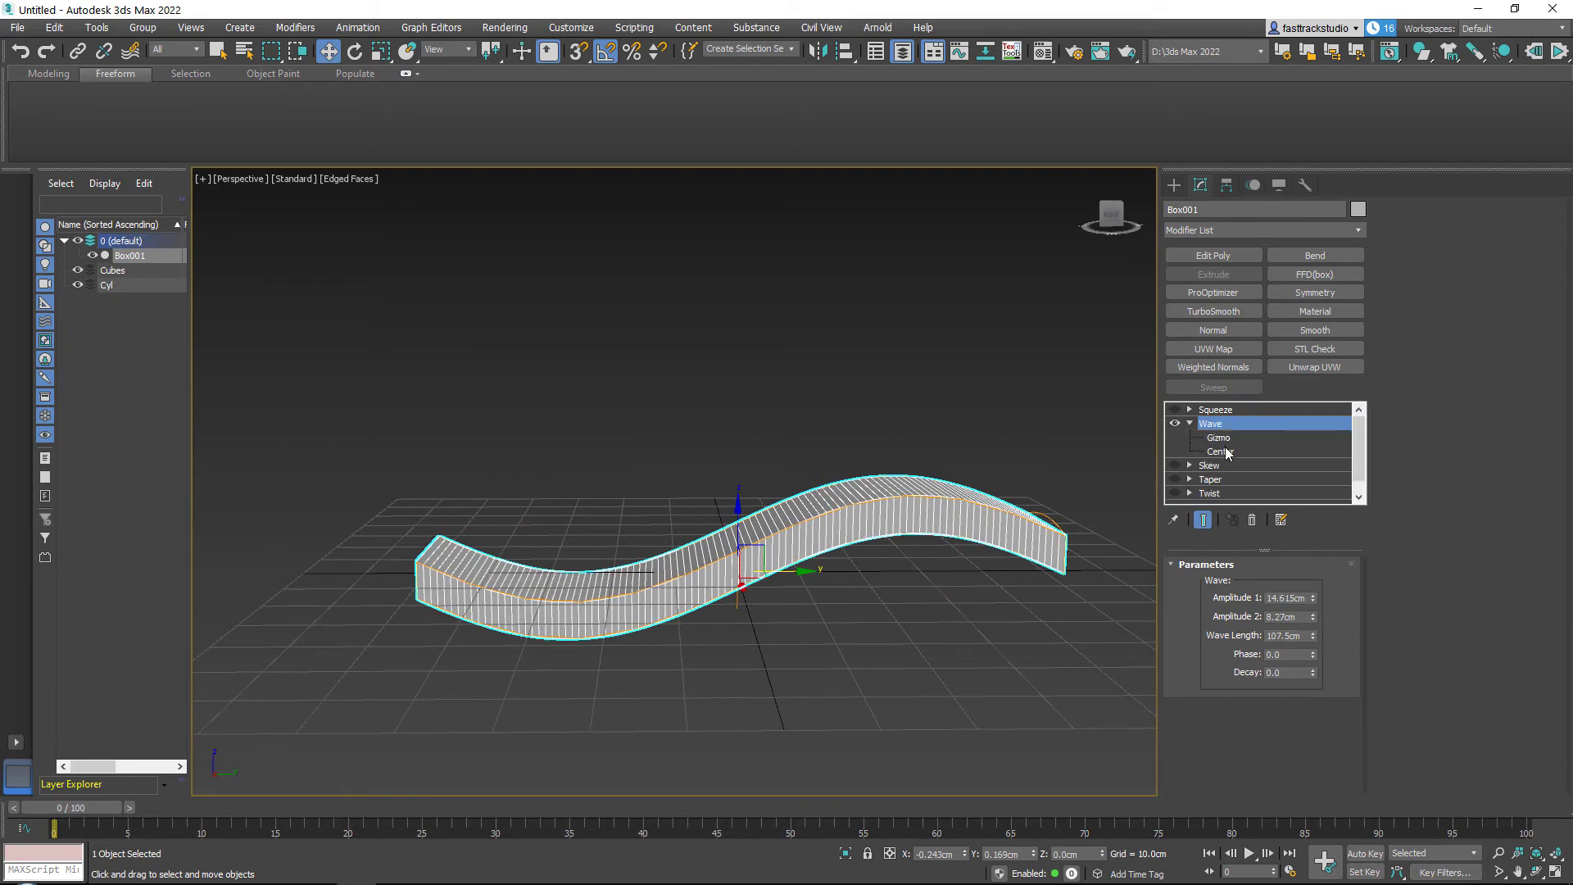
pyautogui.click(1223, 452)
pyautogui.moveTo(762, 562)
pyautogui.mouseDown()
pyautogui.moveTo(474, 566)
pyautogui.moveTo(891, 596)
pyautogui.moveTo(517, 607)
pyautogui.moveTo(954, 596)
pyautogui.moveTo(442, 601)
pyautogui.moveTo(862, 588)
pyautogui.moveTo(777, 579)
pyautogui.mouseUp()
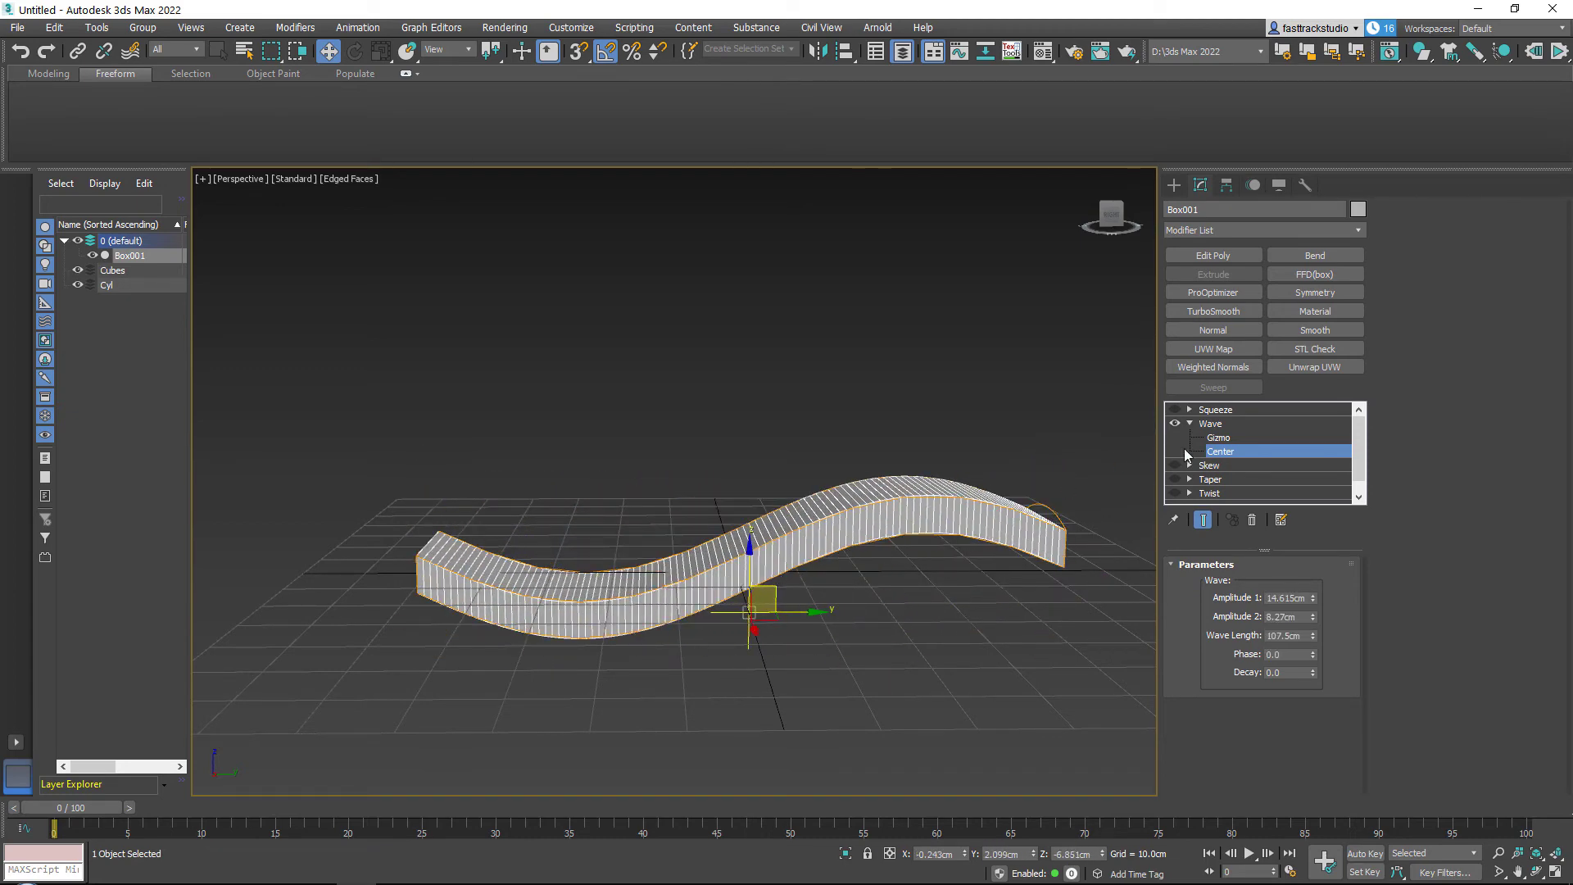
pyautogui.click(1190, 423)
pyautogui.click(1174, 425)
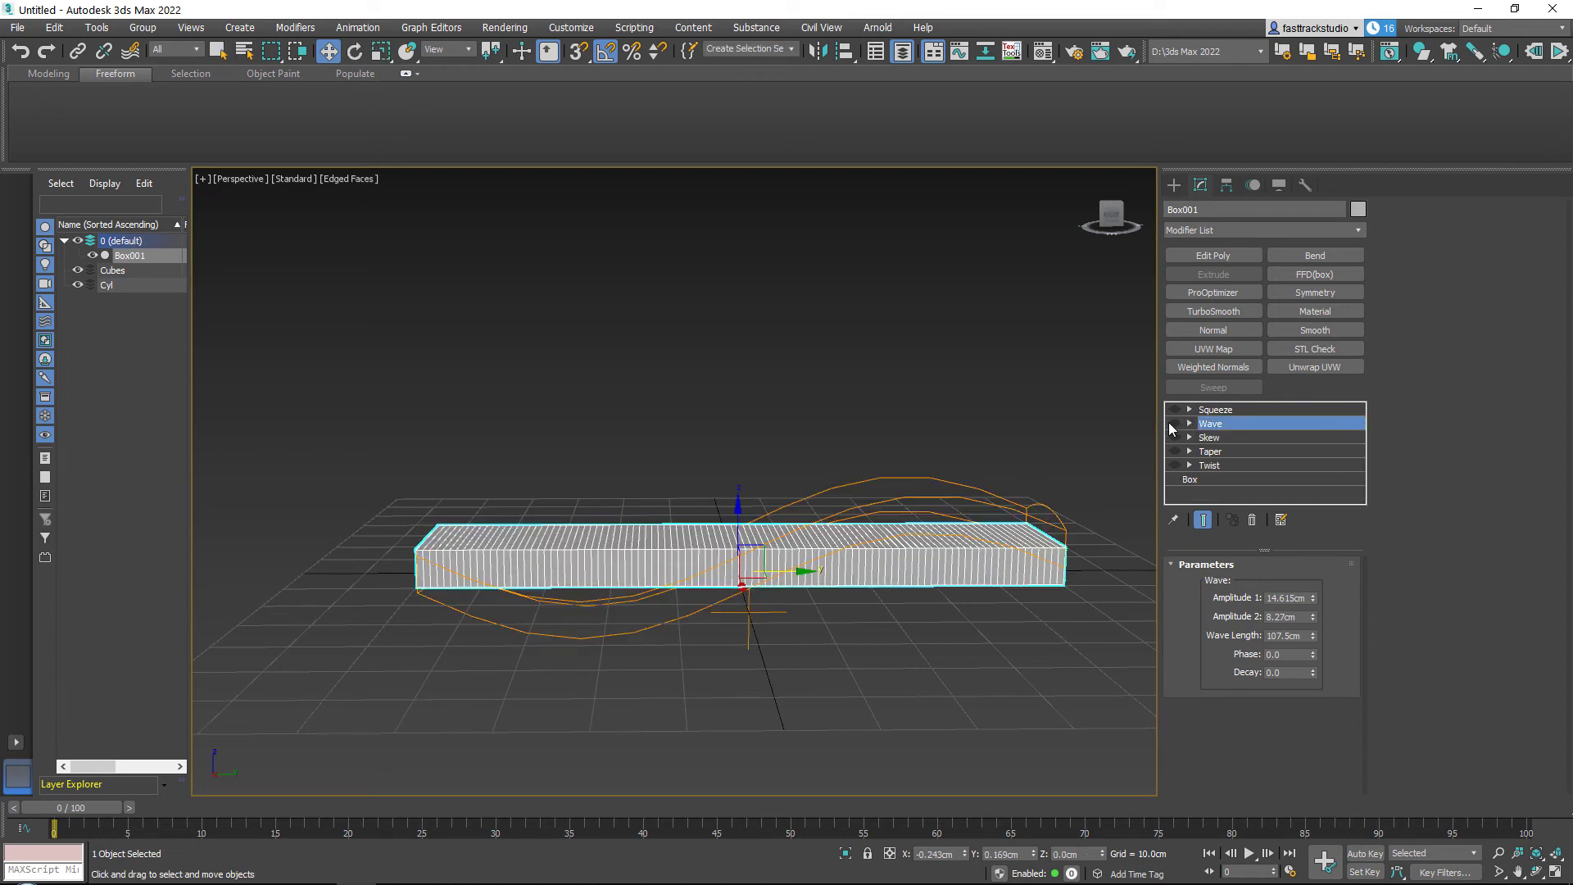
# Step: Turn on Squeeze and bulge the box with a curve of 1.79, a radial squeeze amount of -0.15 and radial curve of 1.83
pyautogui.click(1215, 409)
pyautogui.moveTo(1312, 595); pyautogui.dragTo(1270, 701)
pyautogui.scroll(-1, 1269, 701)
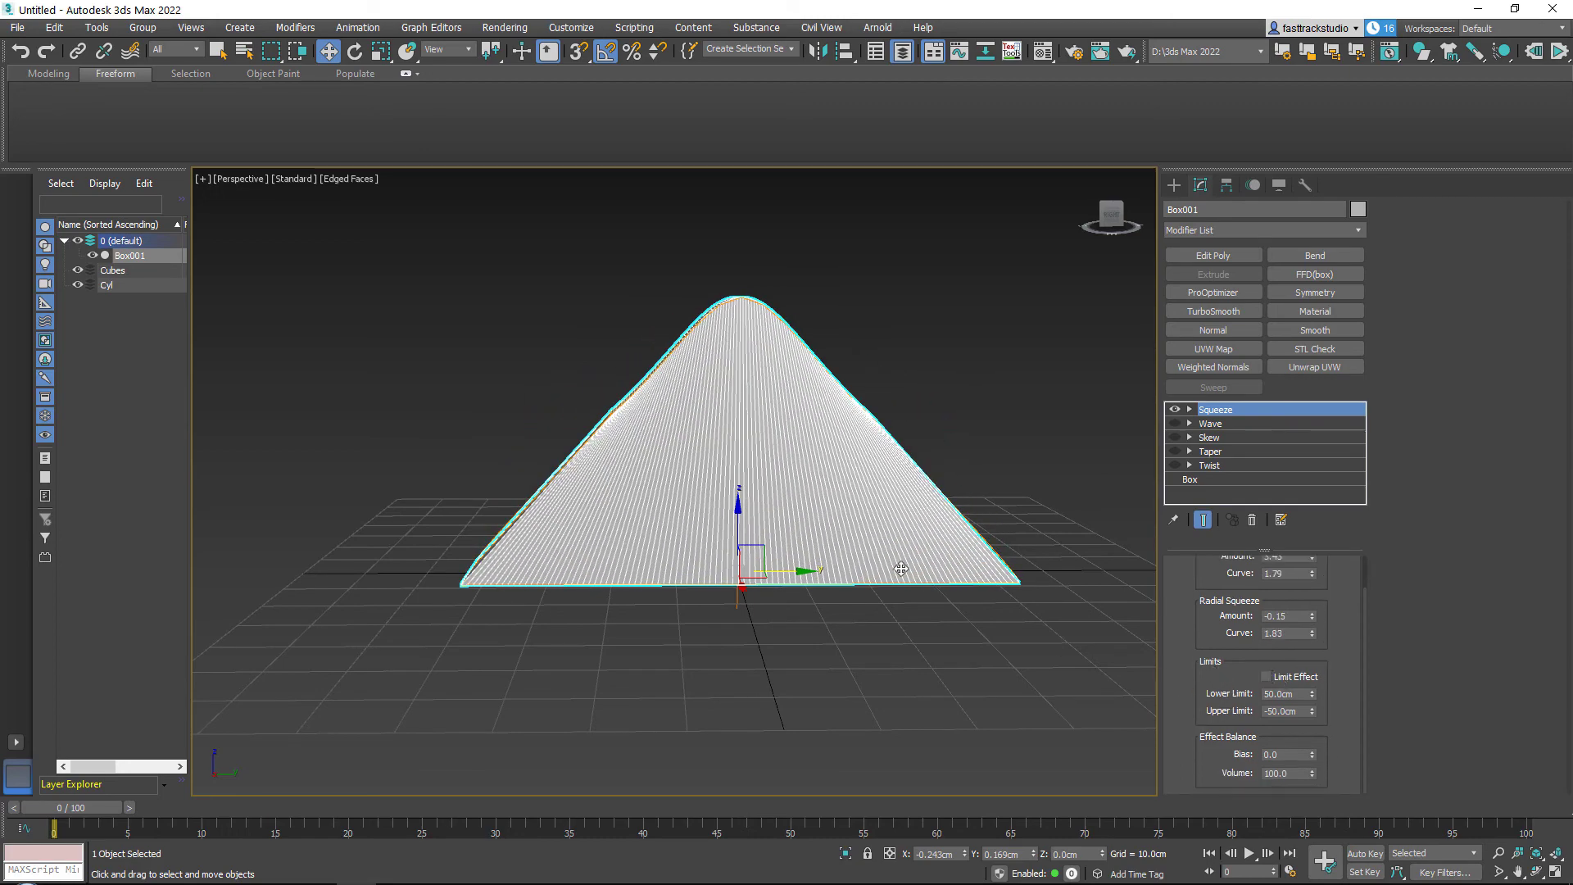
# Step: Inspect the squeezed box from a raised angle and delete it from the scene
pyautogui.keyDown('alt'); pyautogui.moveTo(869, 545); pyautogui.dragTo(905, 524, button='middle'); pyautogui.keyUp('alt')
pyautogui.moveTo(824, 446); pyautogui.dragTo(793, 407, button='middle')
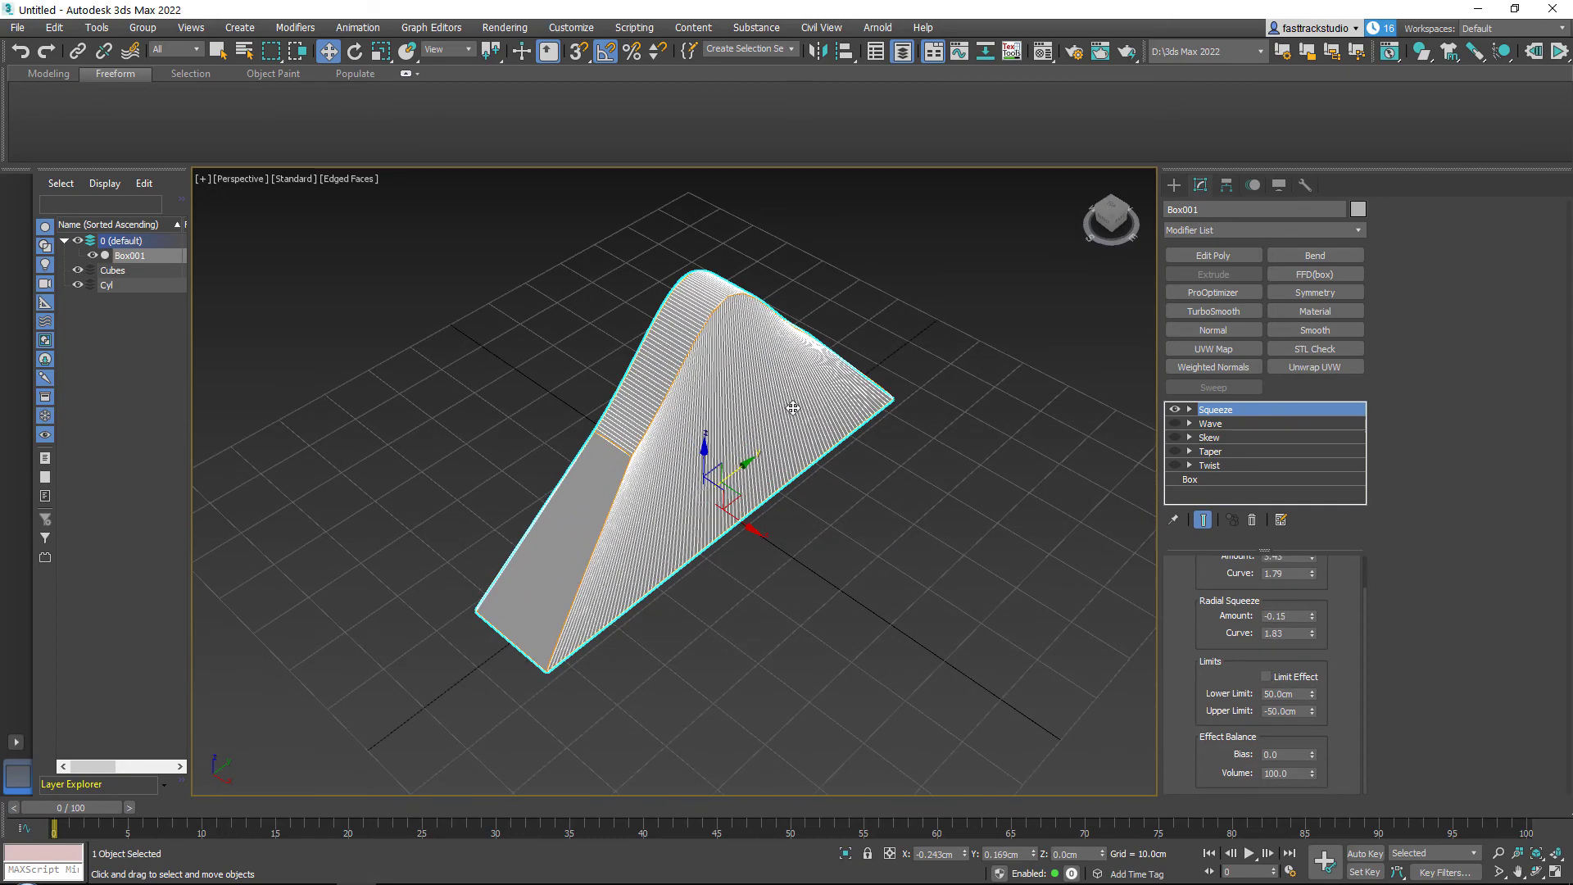
pyautogui.press('Delete')
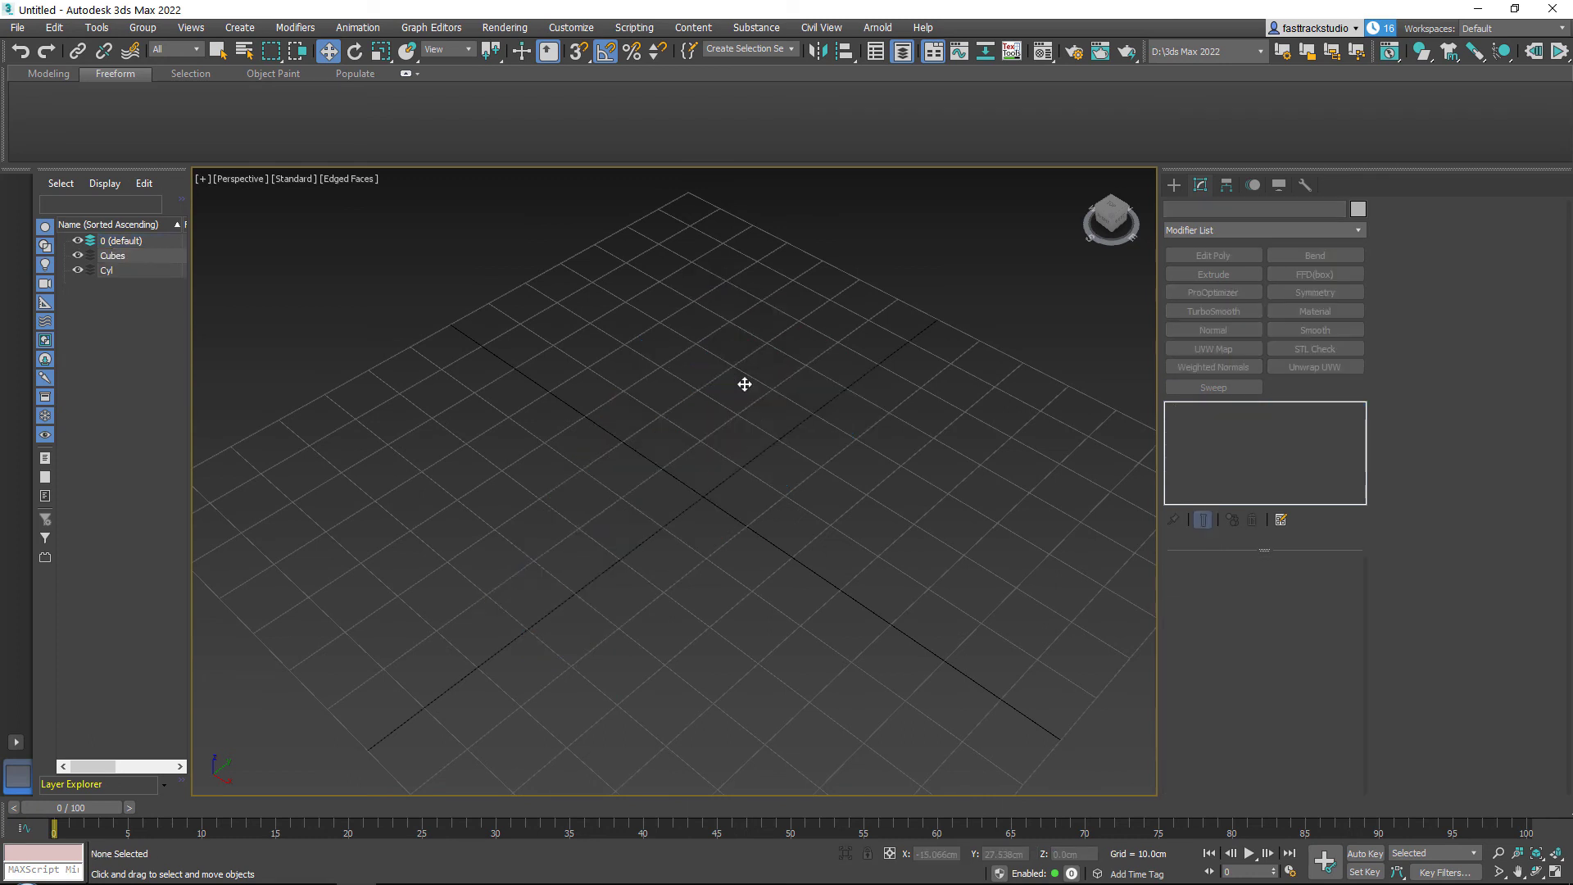